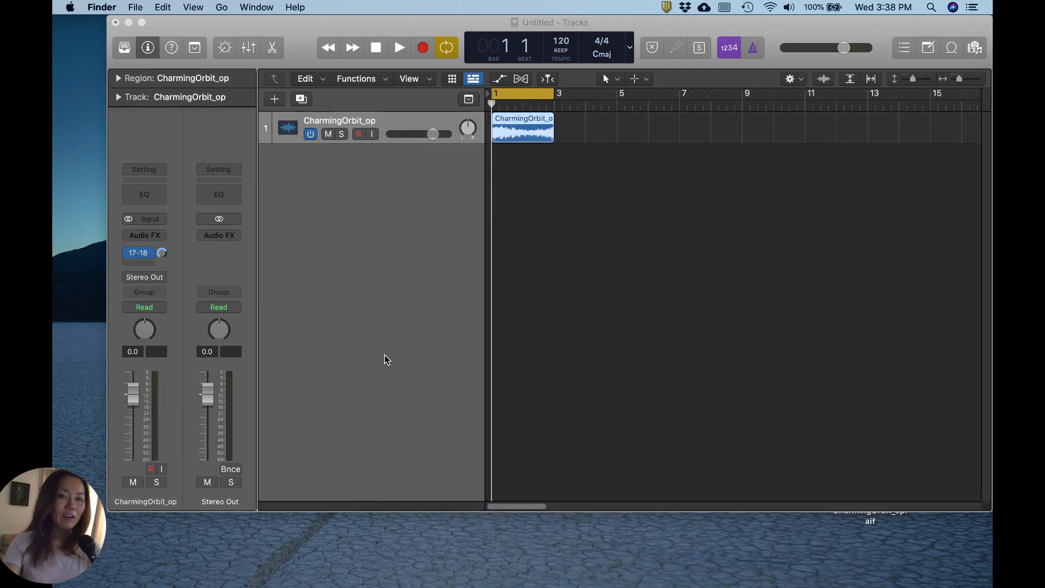
Play back the CharmingOrbit_op region and lower its track fader to -2.9 dB.
{"action": "left_click", "coordinate": [436, 282]}
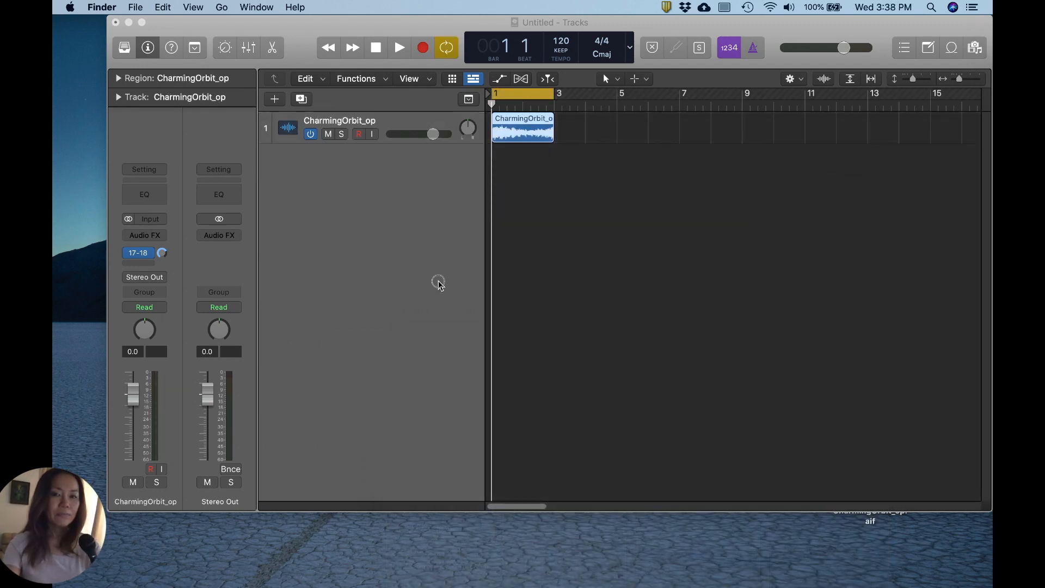
{"action": "key", "text": "space"}
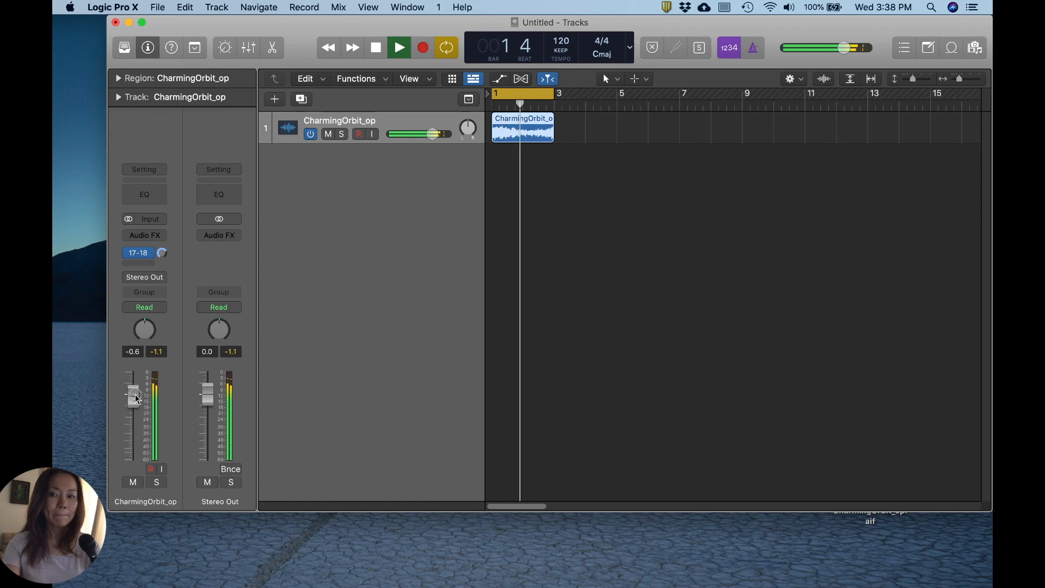
{"action": "left_click_drag", "start_coordinate": [133, 393], "coordinate": [132, 404]}
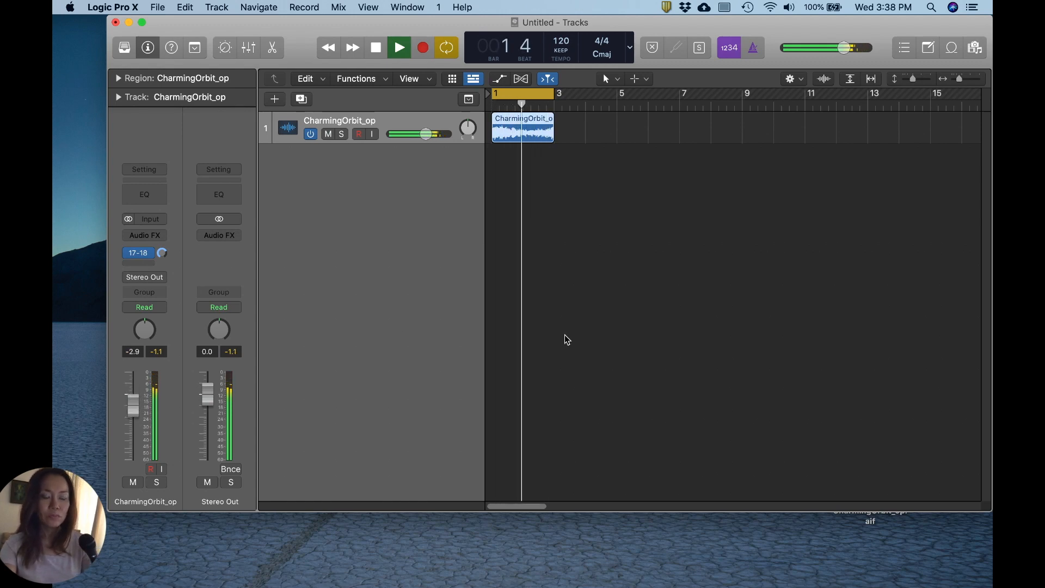
{"action": "key", "text": "space"}
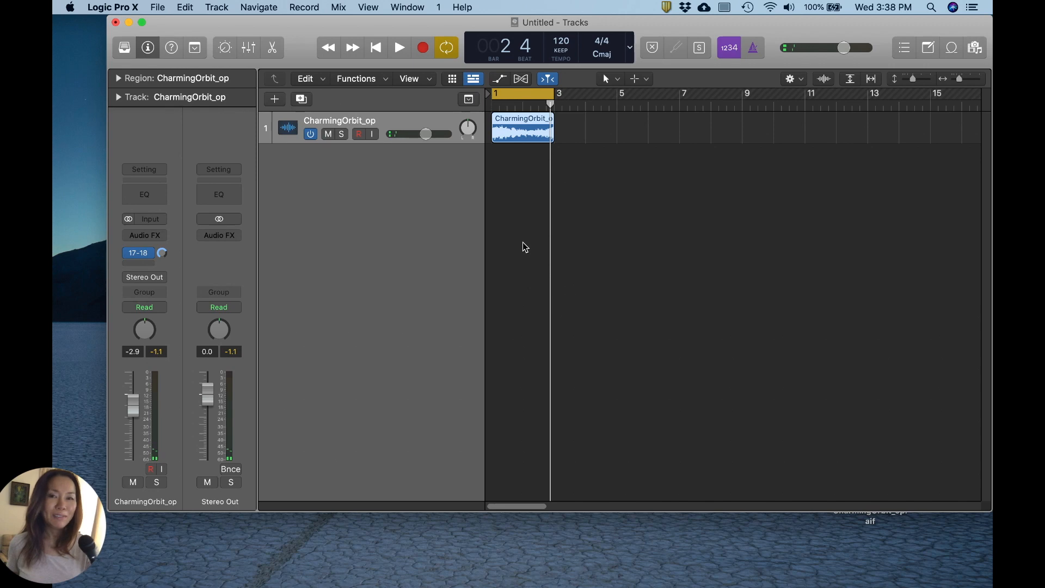
{"action": "right_click", "coordinate": [518, 121]}
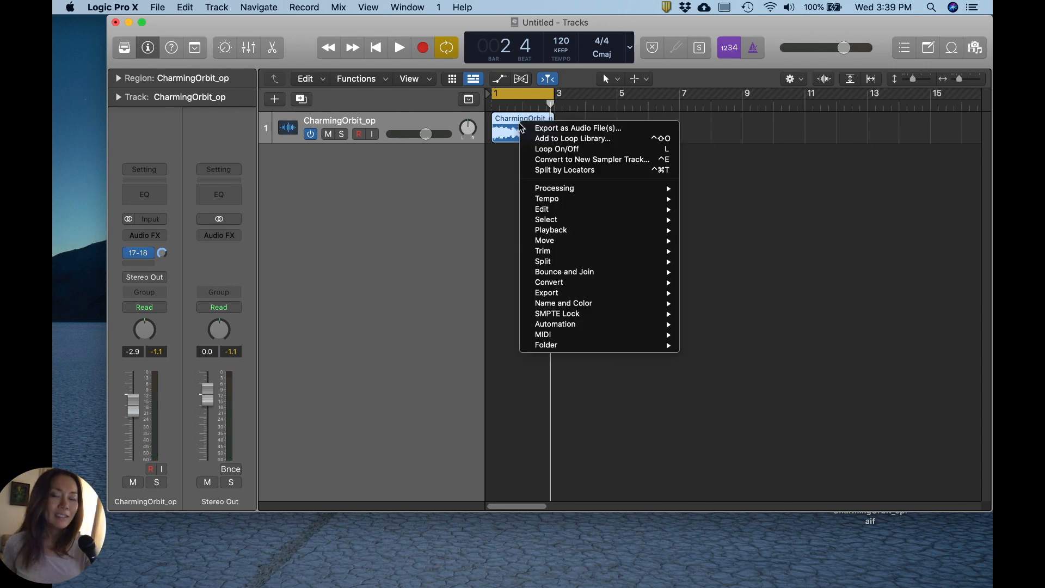
{"action": "mouse_move", "coordinate": [623, 282]}
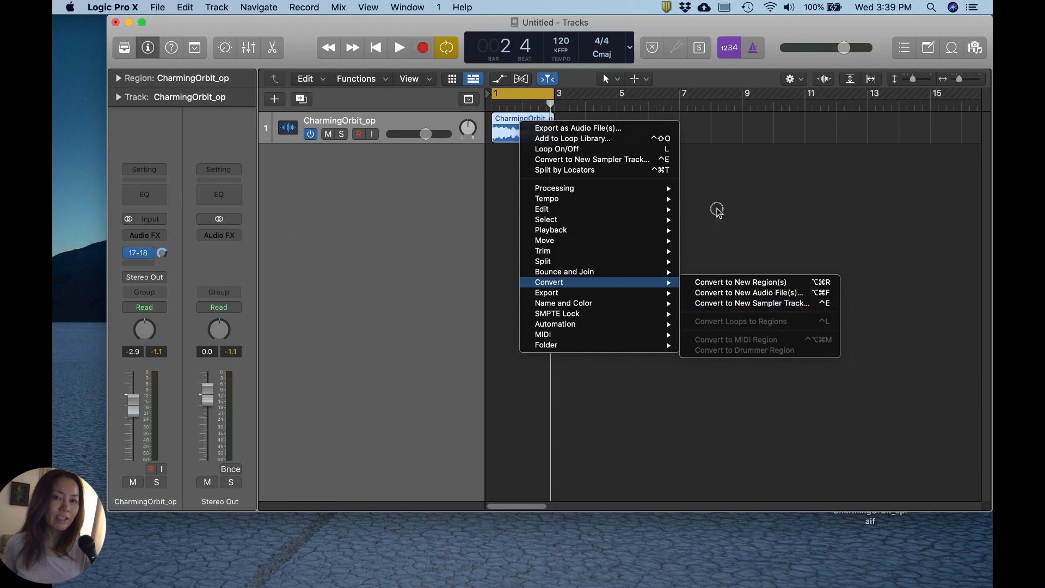
{"action": "left_click", "coordinate": [716, 210]}
Create a new Quick Sampler (Original) instrument track from the CharmingOrbit_op audio region.
{"action": "left_click_drag", "start_coordinate": [521, 126], "coordinate": [402, 182]}
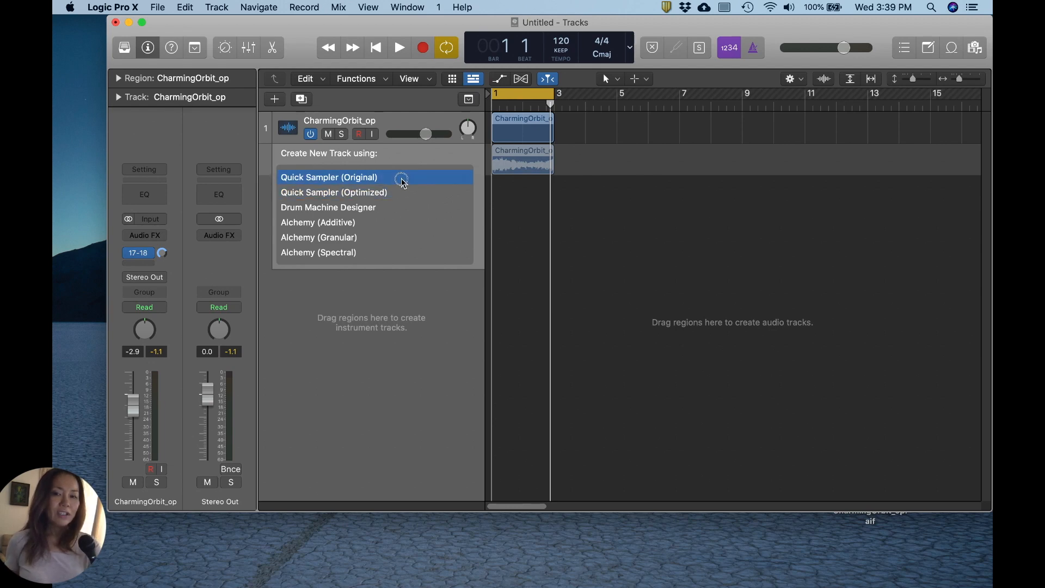
{"action": "mouse_move", "coordinate": [403, 181]}
{"action": "left_mouse_down"}
{"action": "mouse_move", "coordinate": [405, 196]}
{"action": "mouse_move", "coordinate": [414, 180]}
{"action": "left_mouse_up"}
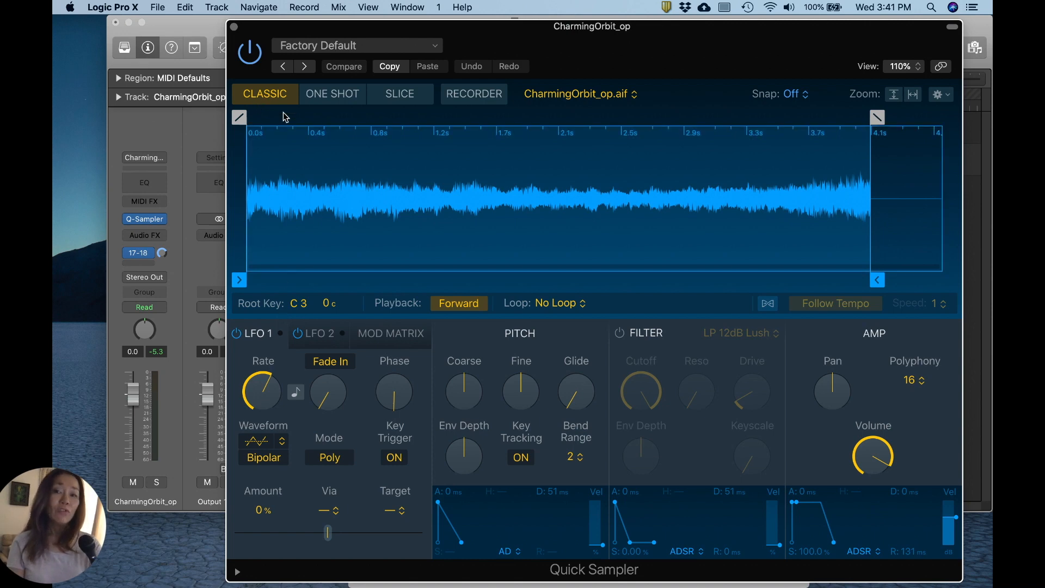
View Quick Sampler's Recorder mode, switch to One Shot mode and audition the sample with Musical Typing.
{"action": "left_click", "coordinate": [472, 101]}
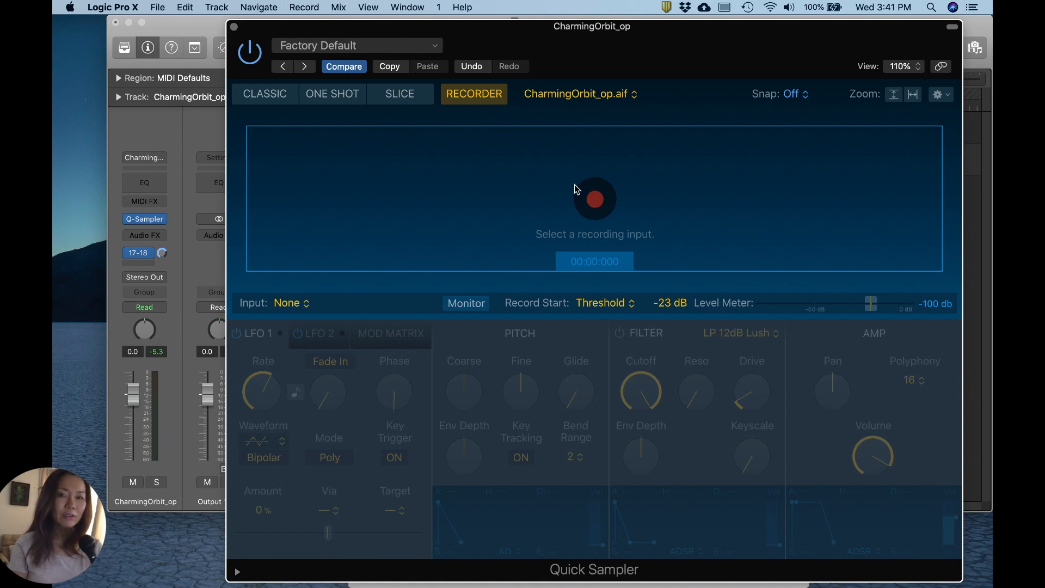
{"action": "left_click", "coordinate": [344, 98]}
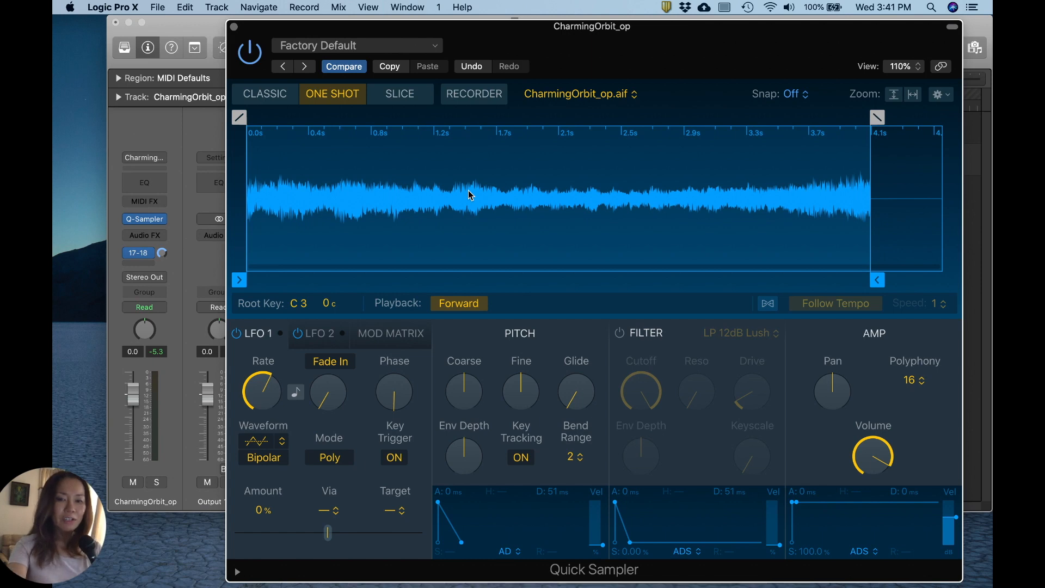
{"action": "key", "text": "super+k"}
{"action": "left_click", "coordinate": [480, 511]}
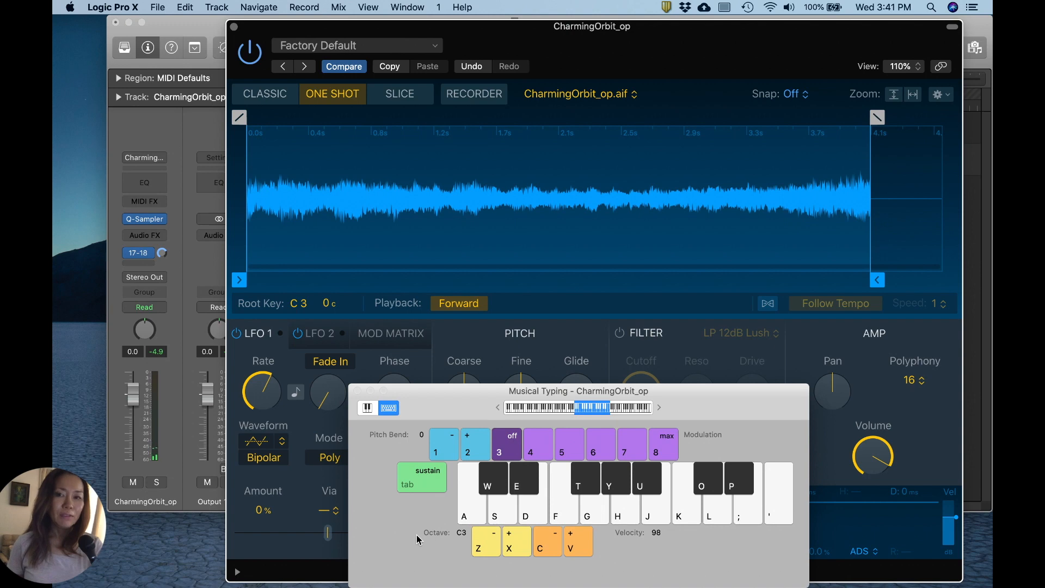
{"action": "key", "text": "super+k"}
Set the sample's playback direction to Reverse and its root key to G3.
{"action": "left_click", "coordinate": [458, 303]}
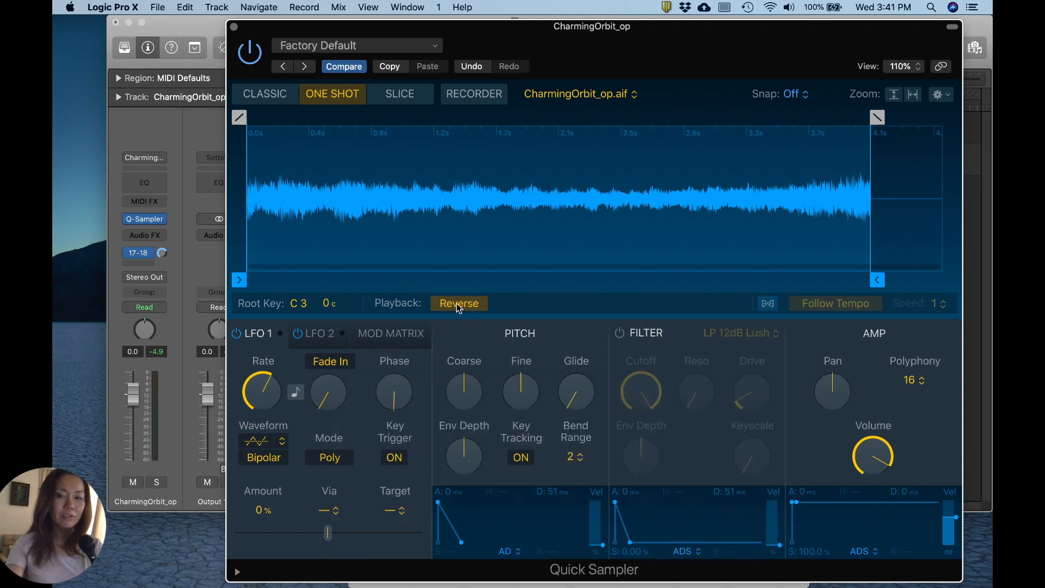
{"action": "key", "text": "a"}
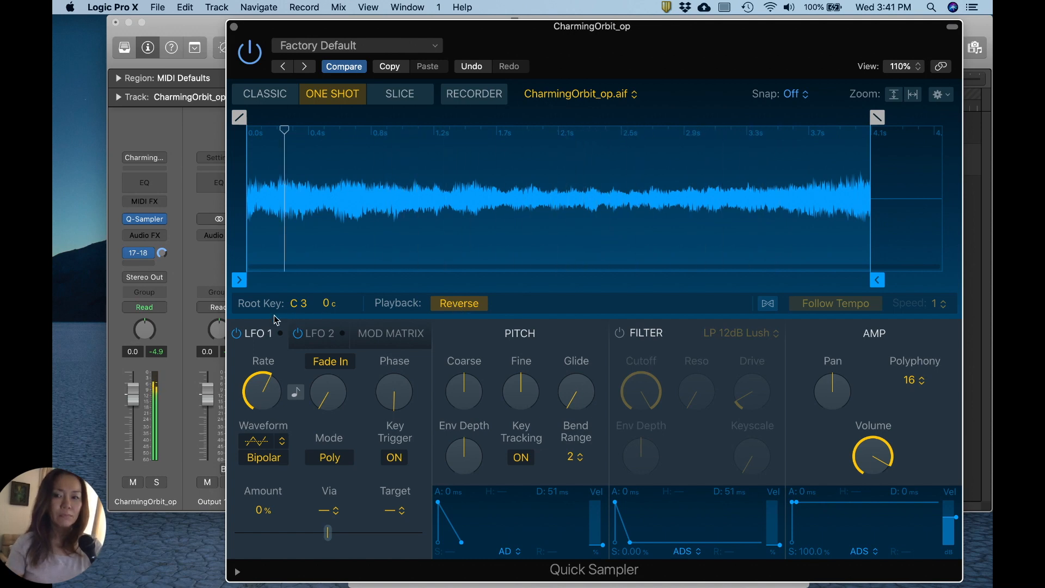
{"action": "double_click", "coordinate": [299, 303]}
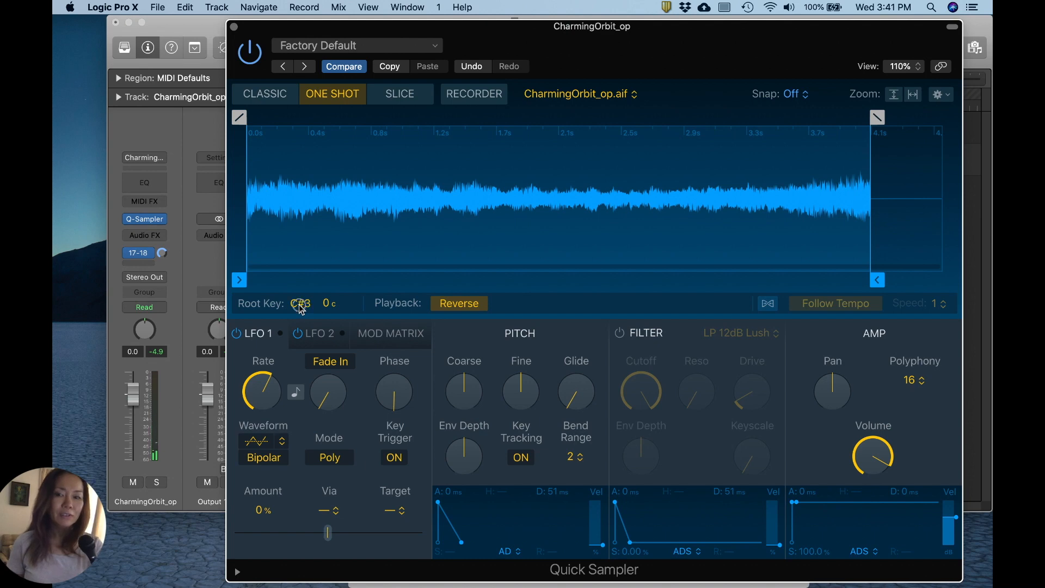
{"action": "type", "text": "G3"}
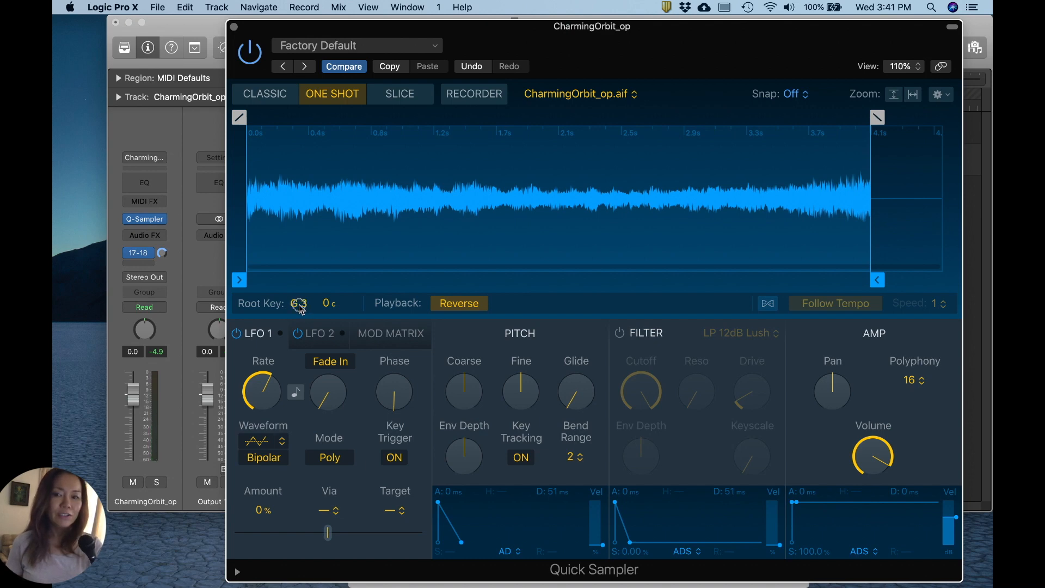
{"action": "key", "text": "Return"}
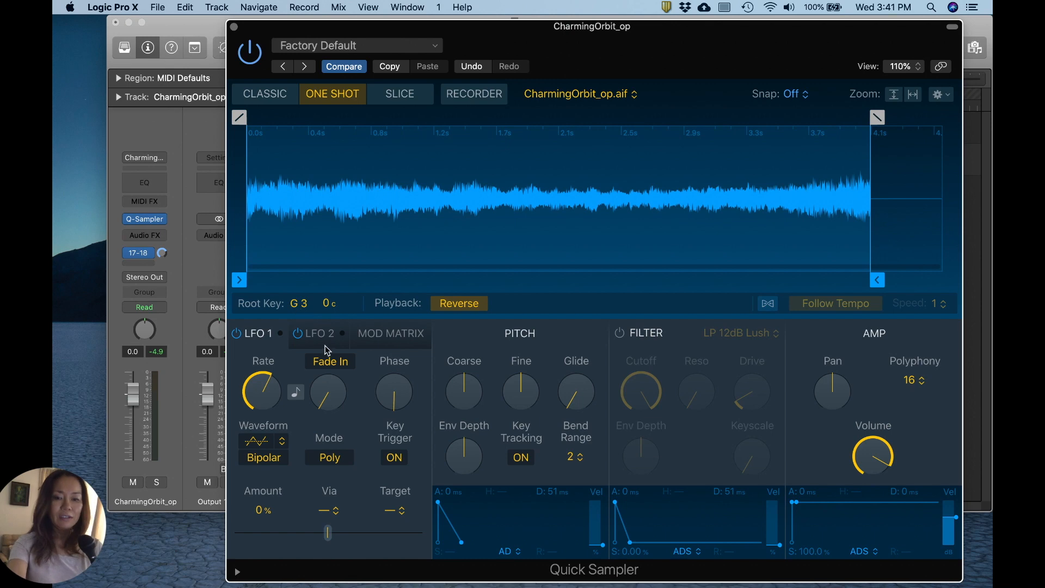
Audition the reversed sample by playing G on the Musical Typing keyboard.
{"action": "key", "text": "super+k"}
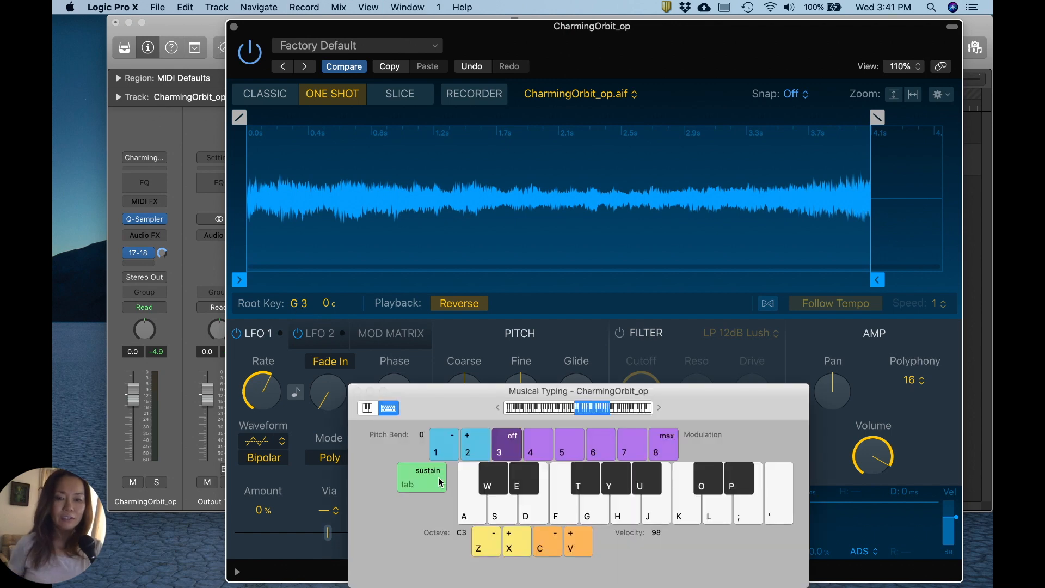
{"action": "left_click", "coordinate": [589, 515]}
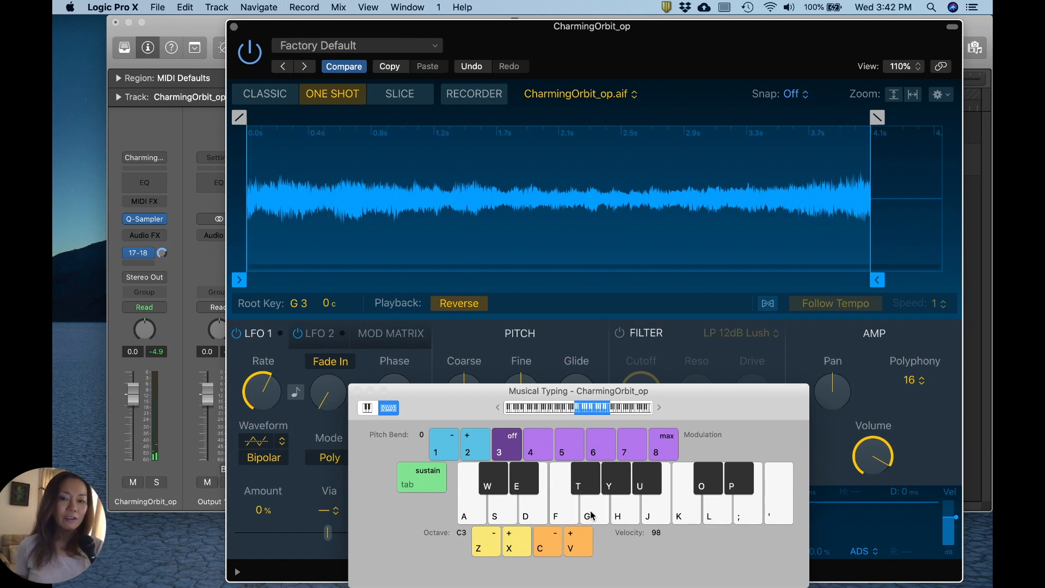
{"action": "left_click", "coordinate": [593, 515]}
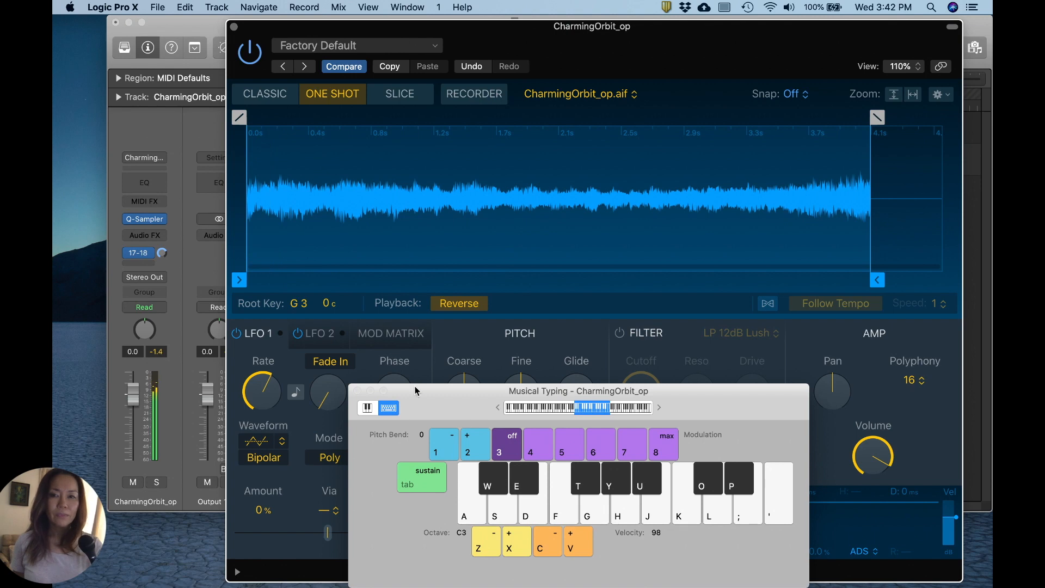
Switch Quick Sampler to Slice mode, keeping Transient+Note slicing with the sensitivity at 100.
{"action": "left_click", "coordinate": [397, 93]}
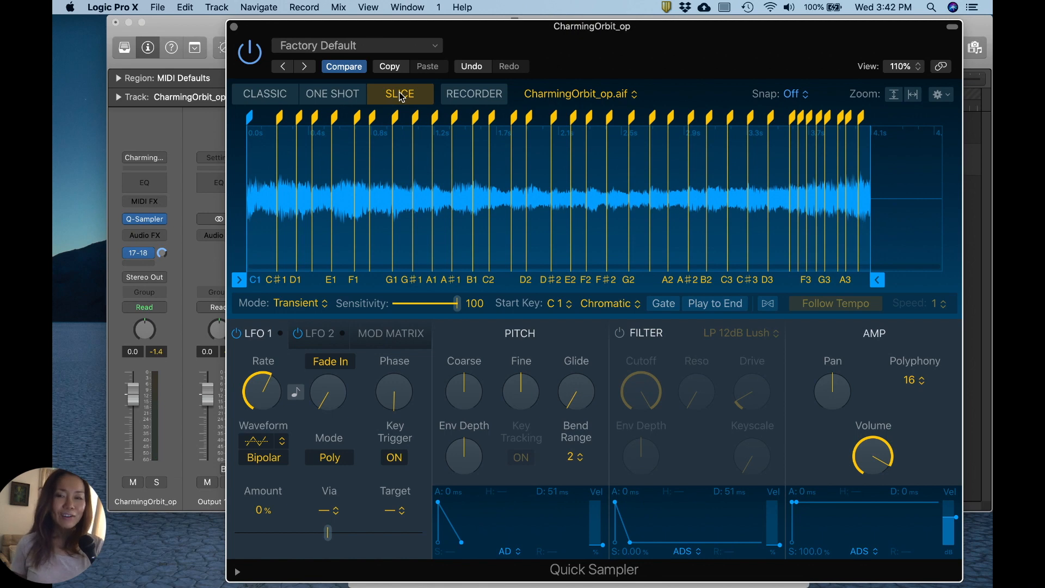
{"action": "left_click", "coordinate": [324, 307]}
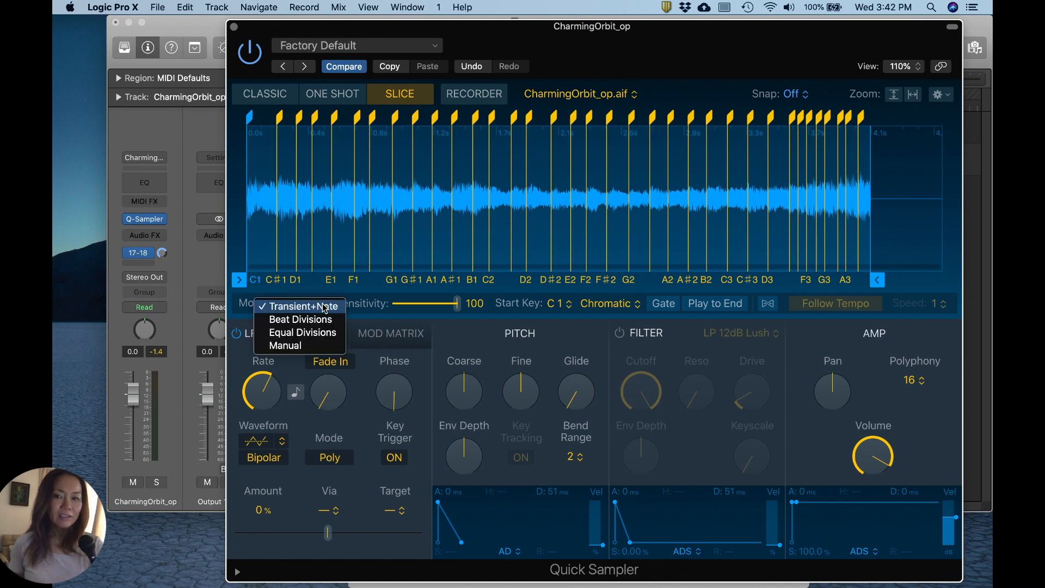
{"action": "left_click", "coordinate": [325, 308]}
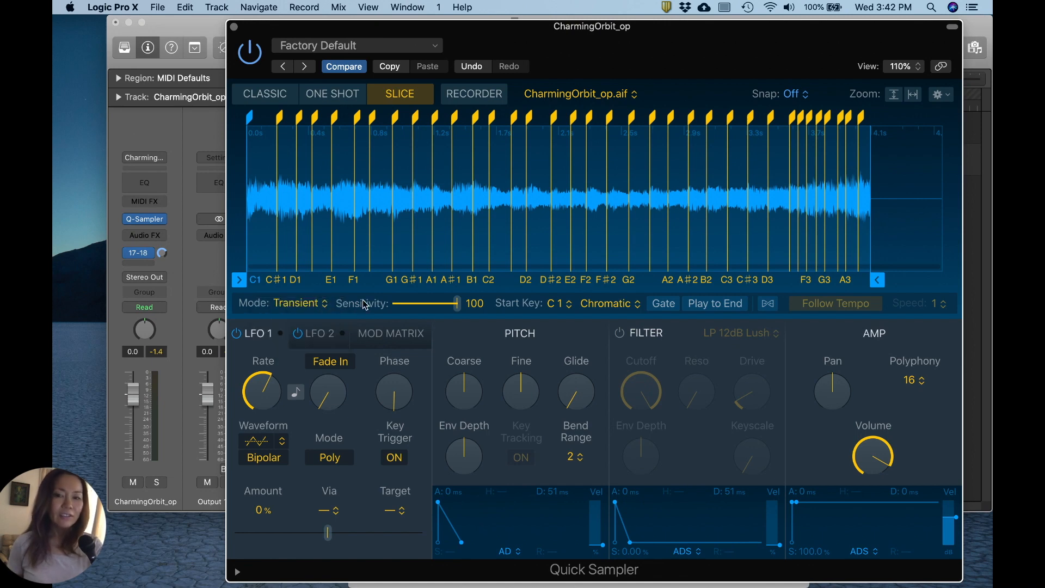
{"action": "left_click_drag", "start_coordinate": [457, 307], "coordinate": [462, 306]}
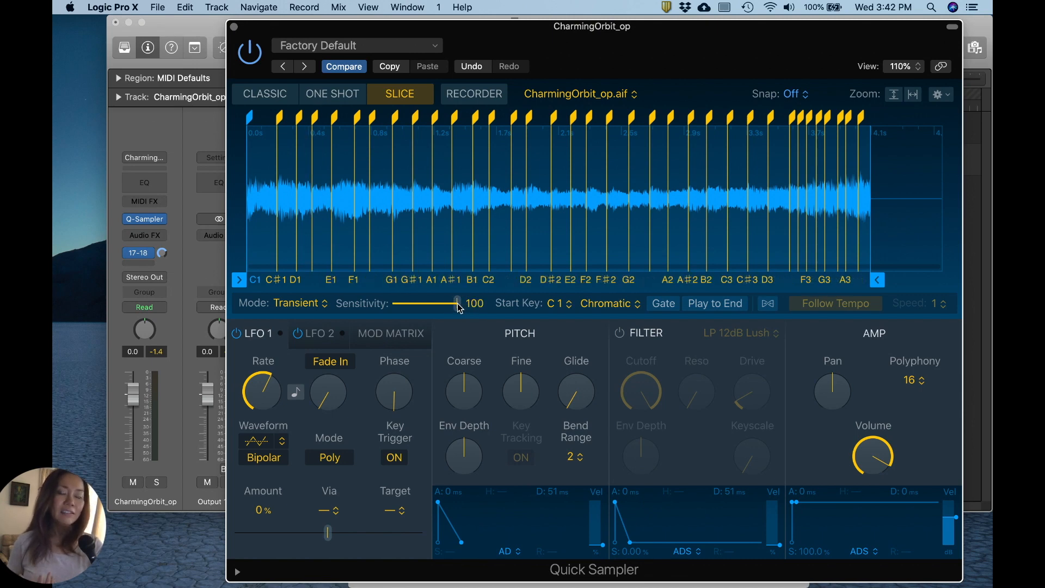
{"action": "mouse_move", "coordinate": [459, 308]}
{"action": "left_mouse_down"}
{"action": "mouse_move", "coordinate": [383, 309]}
{"action": "mouse_move", "coordinate": [467, 309]}
{"action": "left_mouse_up"}
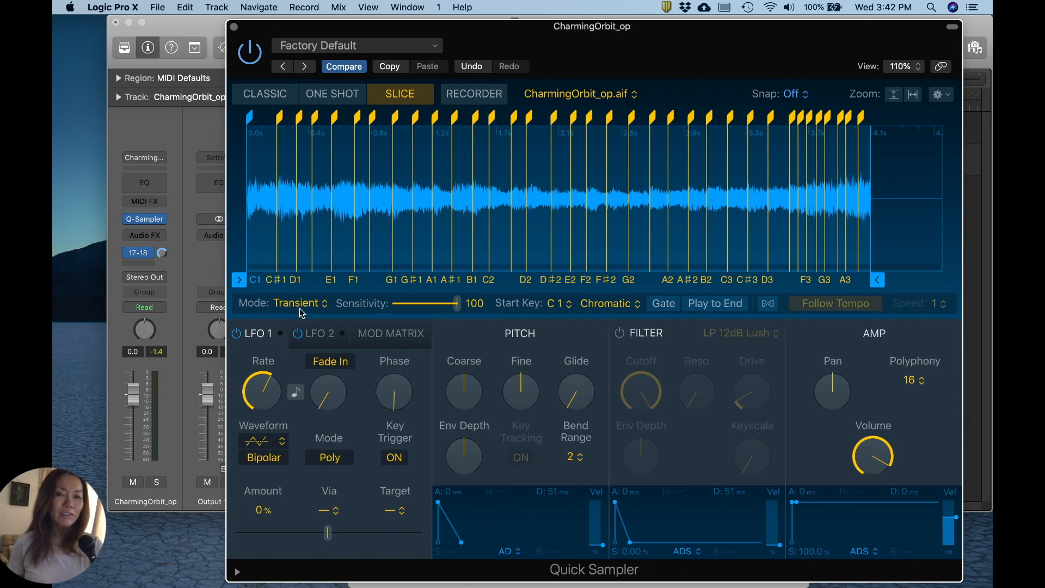
Slice the sample by Beat Divisions with the division set to 1/2.
{"action": "left_click", "coordinate": [324, 313]}
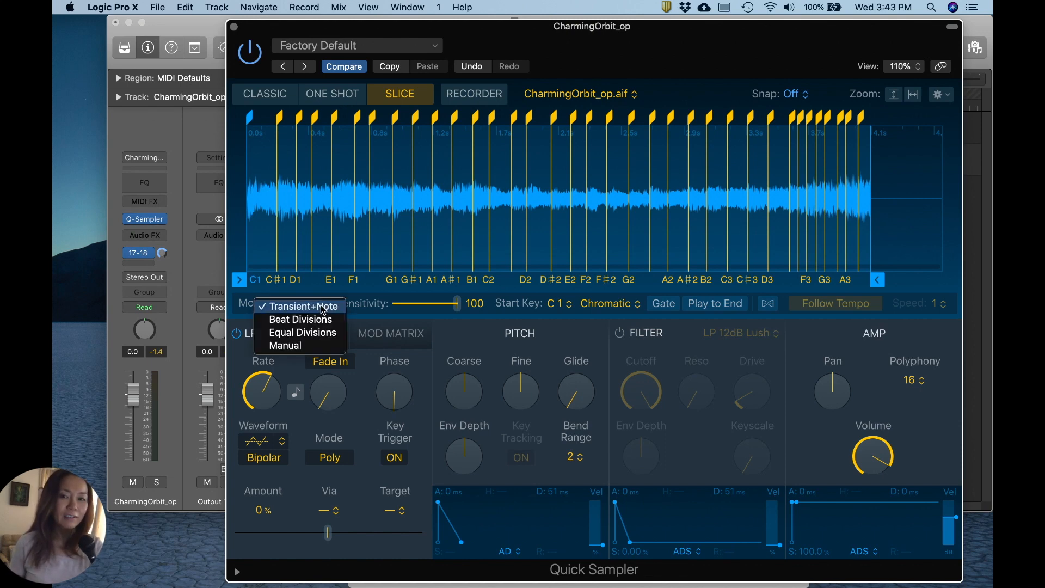
{"action": "left_click", "coordinate": [301, 320]}
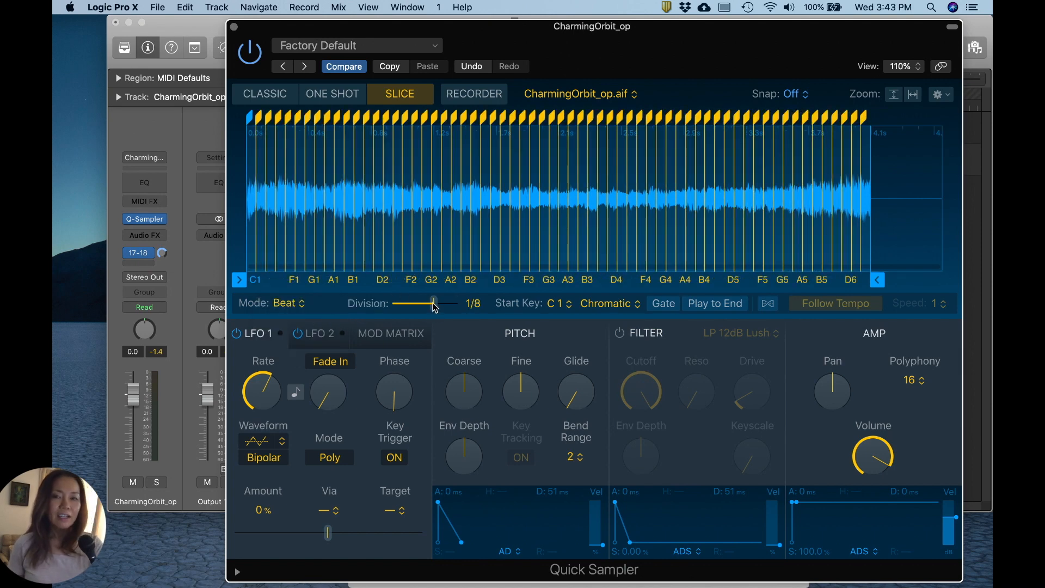
{"action": "left_click_drag", "start_coordinate": [434, 305], "coordinate": [416, 306]}
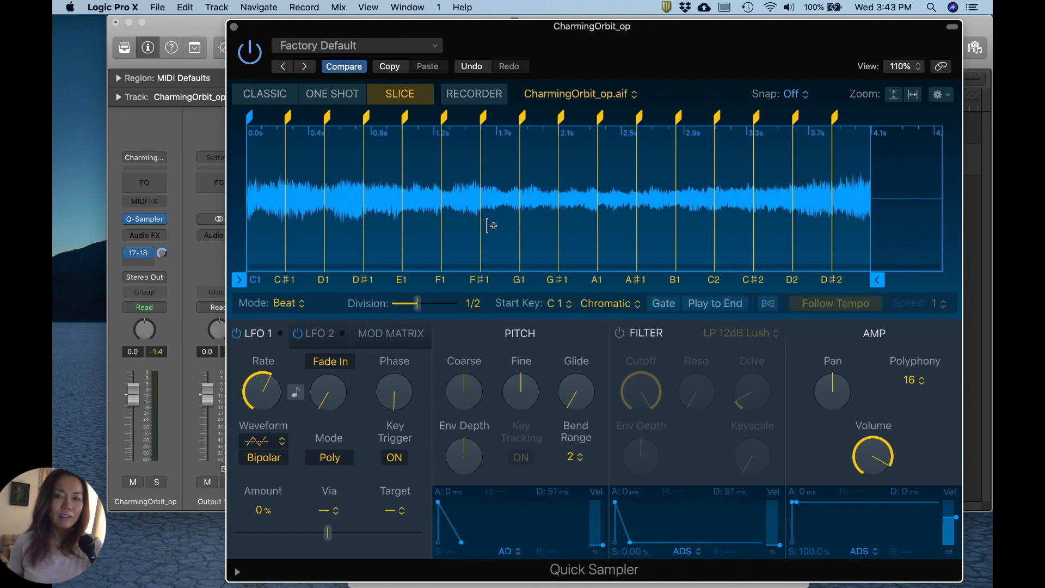
Slice the sample by Equal Divisions with the number of slices set to 16.
{"action": "left_click", "coordinate": [303, 304]}
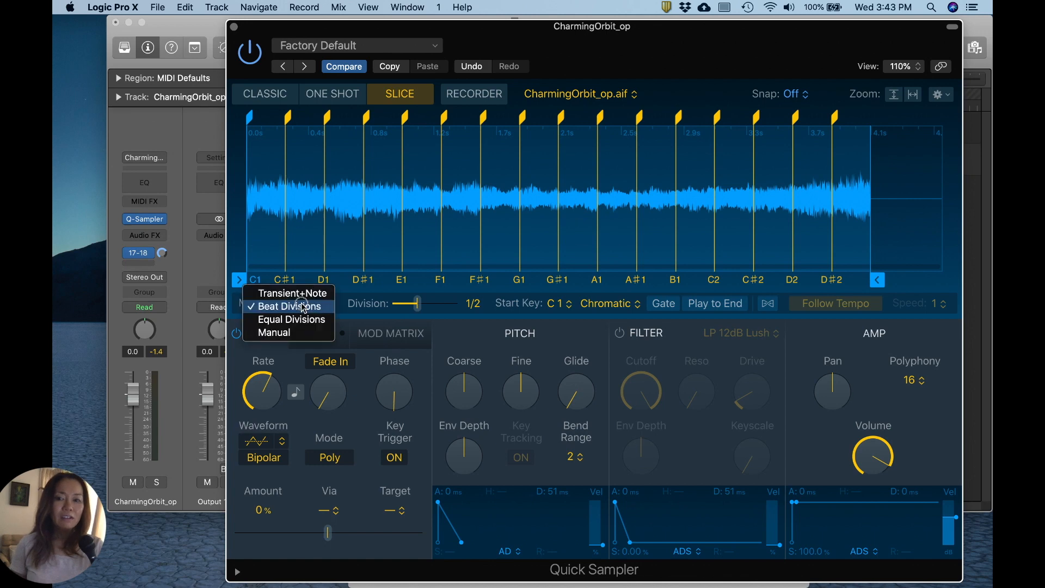
{"action": "left_click", "coordinate": [304, 319]}
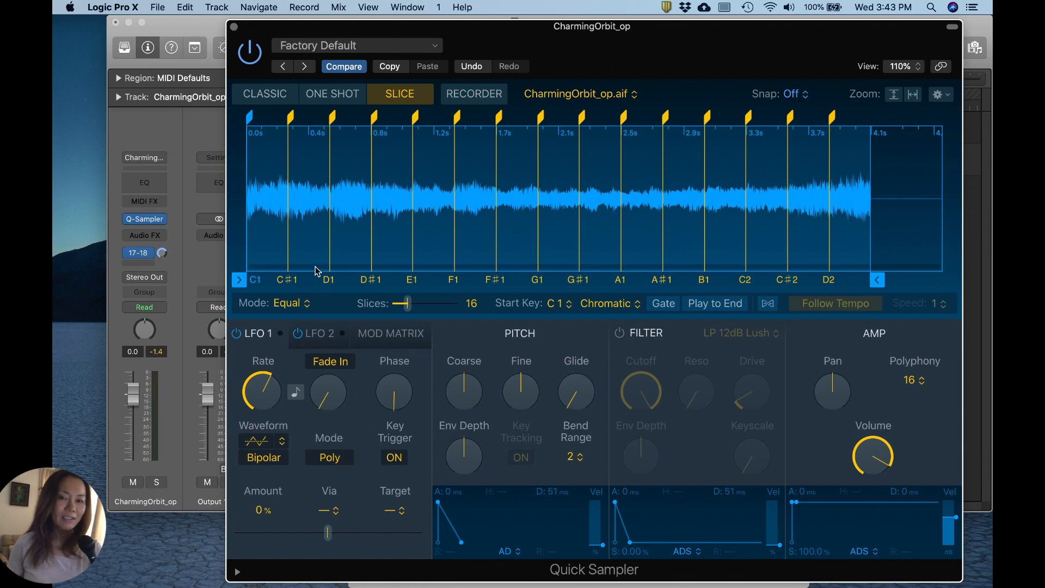
{"action": "left_click_drag", "start_coordinate": [409, 308], "coordinate": [408, 308]}
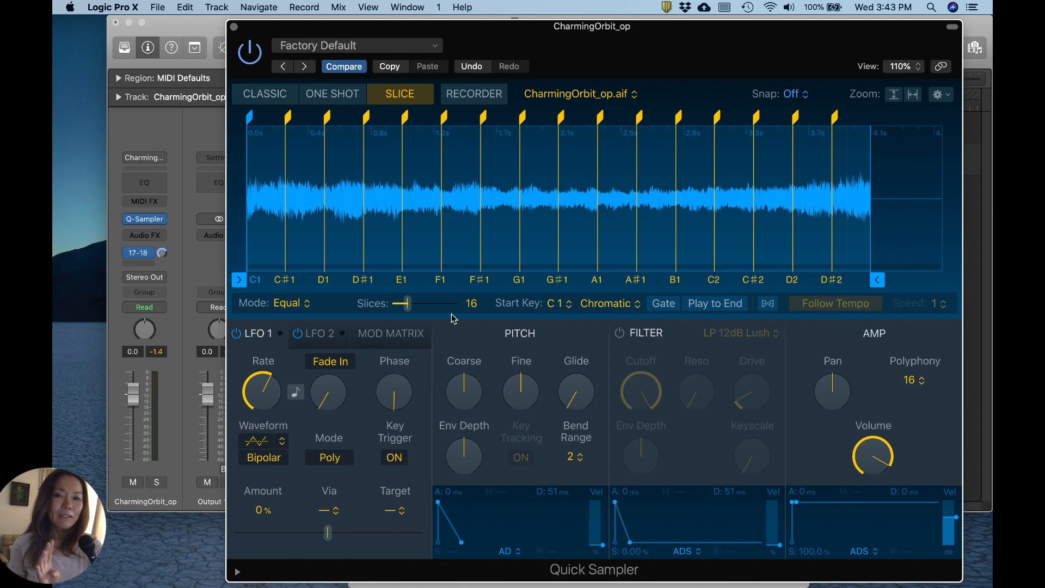
Try mapping the slices to the White keys and the Black keys, and return the mapping to Chromatic.
{"action": "left_click", "coordinate": [634, 311]}
{"action": "left_click", "coordinate": [632, 321]}
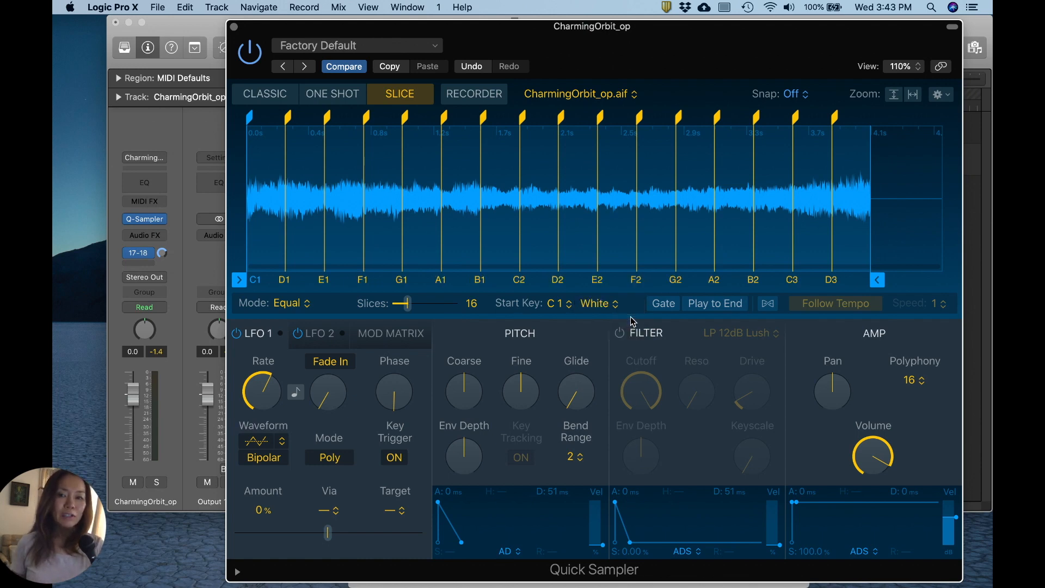
{"action": "key", "text": "space"}
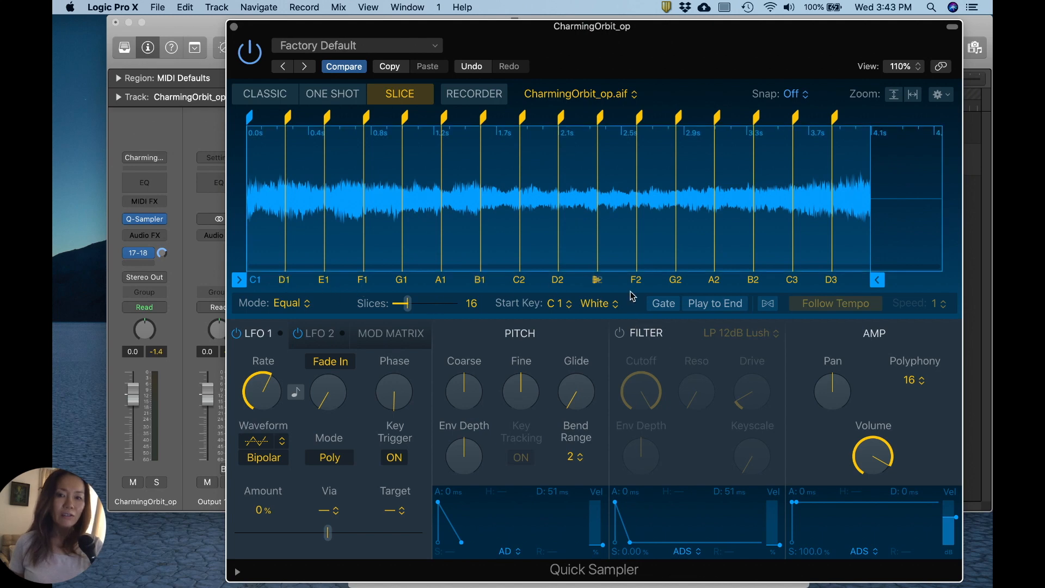
{"action": "left_click", "coordinate": [615, 305]}
{"action": "left_click", "coordinate": [611, 320]}
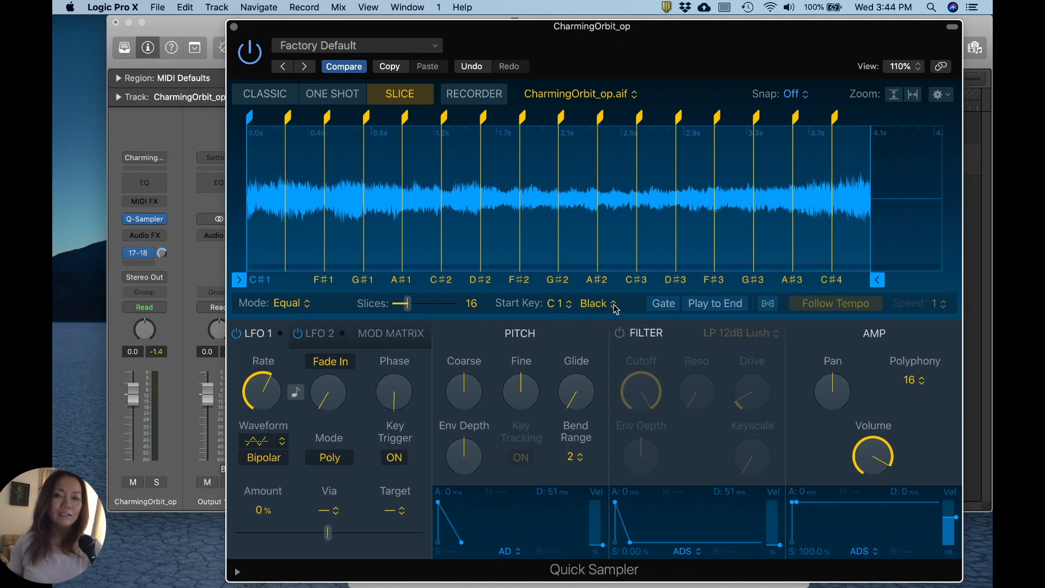
{"action": "left_click", "coordinate": [614, 304]}
{"action": "left_click", "coordinate": [605, 288]}
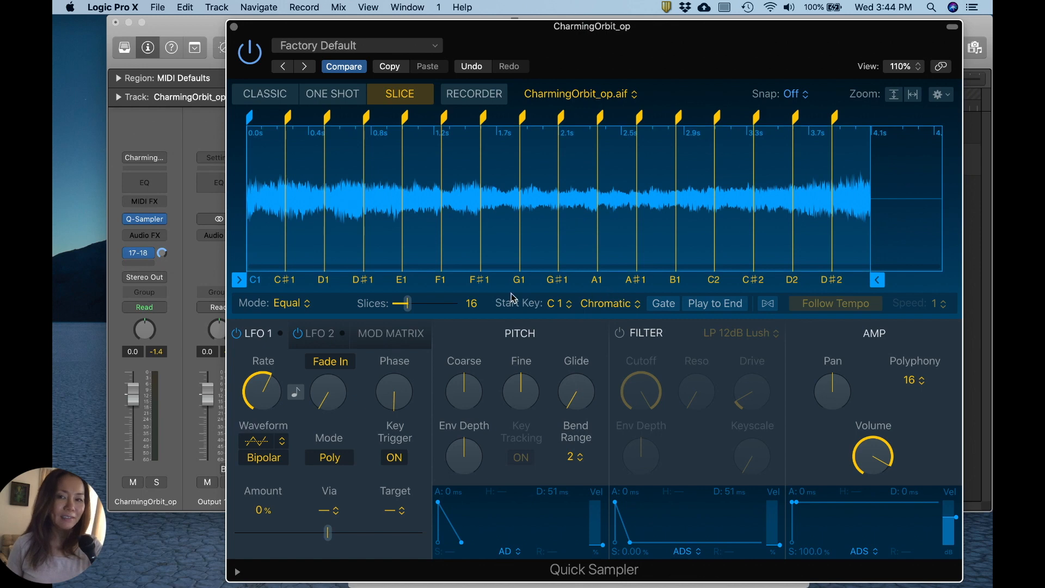
Switch Quick Sampler to Classic mode and set the playback direction to Forward.
{"action": "left_click", "coordinate": [266, 94]}
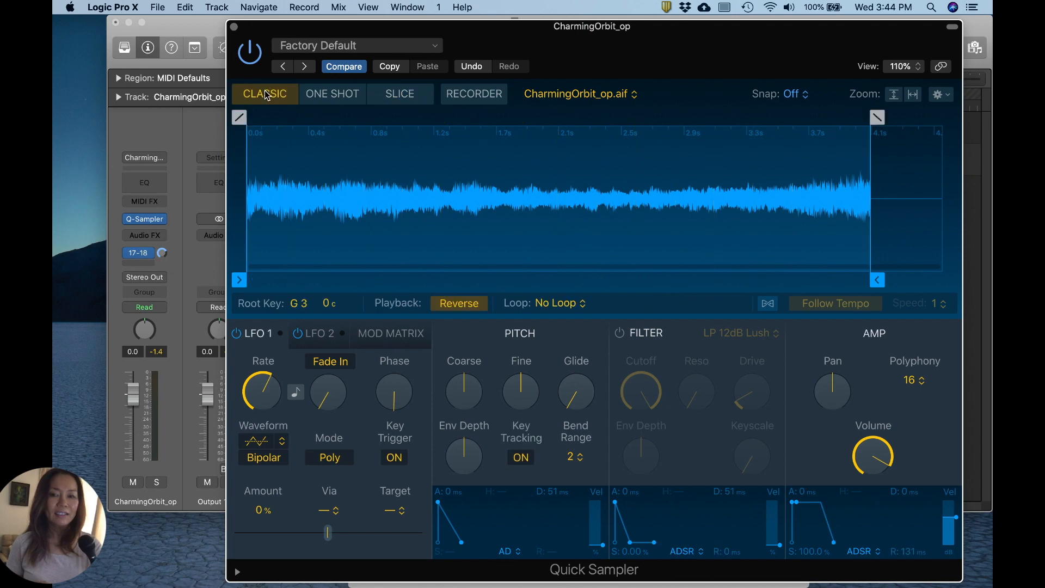
{"action": "left_click", "coordinate": [471, 304]}
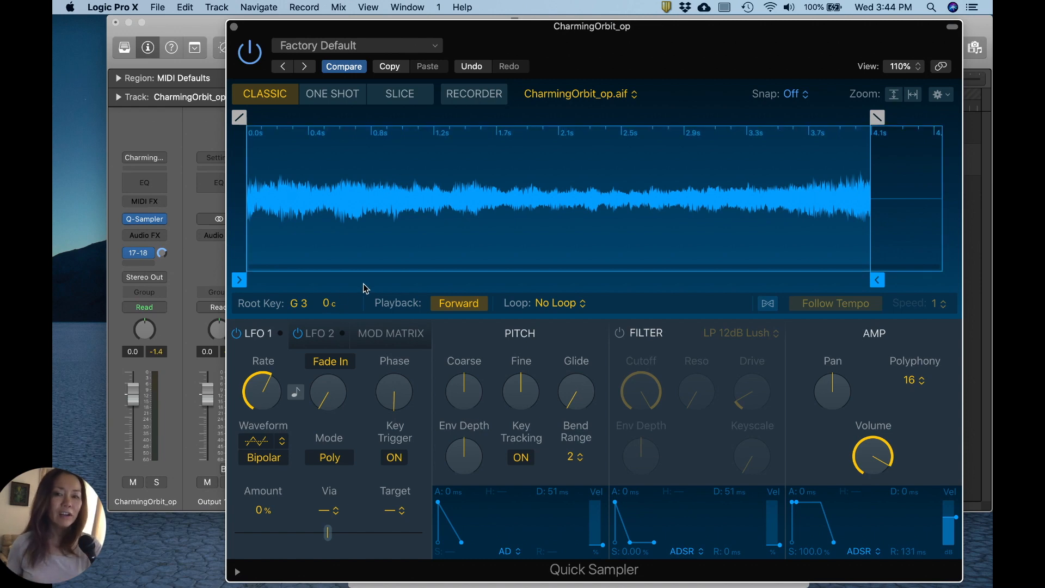
Set the loop mode to Forward and move the loop start to about 2.4 s in the sample.
{"action": "left_click", "coordinate": [561, 307]}
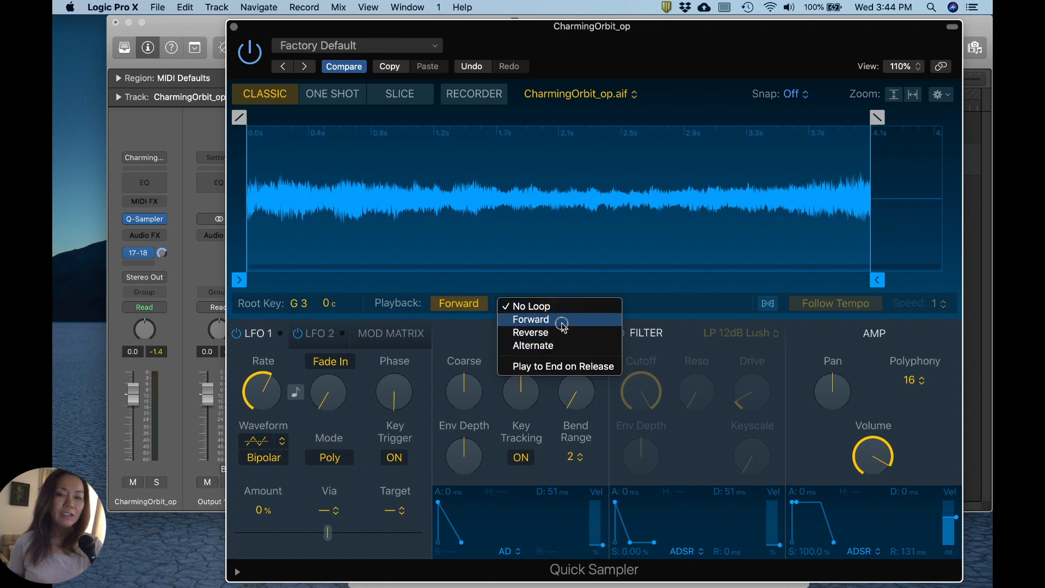
{"action": "left_click", "coordinate": [564, 320]}
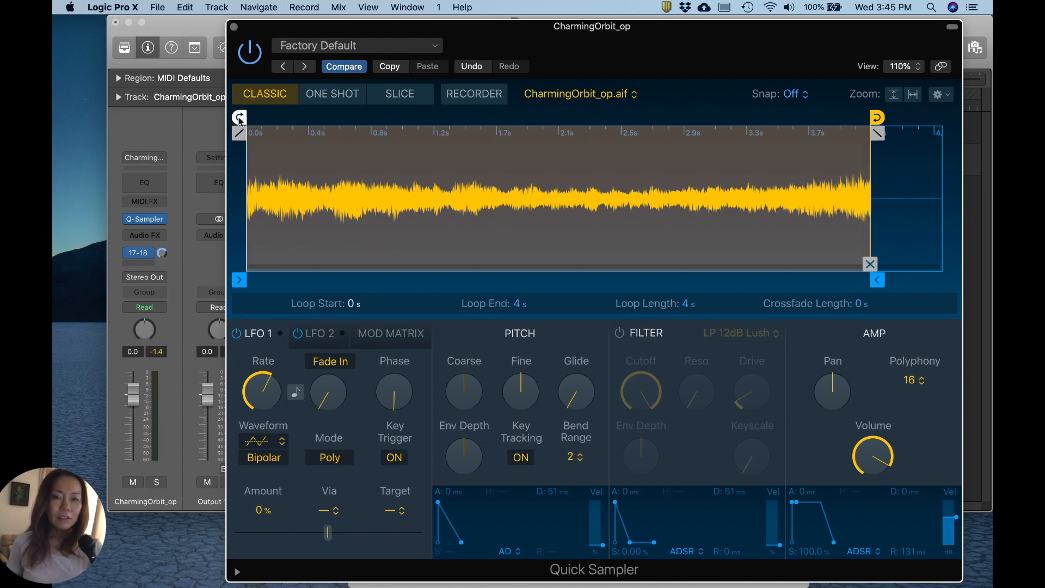
{"action": "left_click_drag", "start_coordinate": [239, 117], "coordinate": [621, 135]}
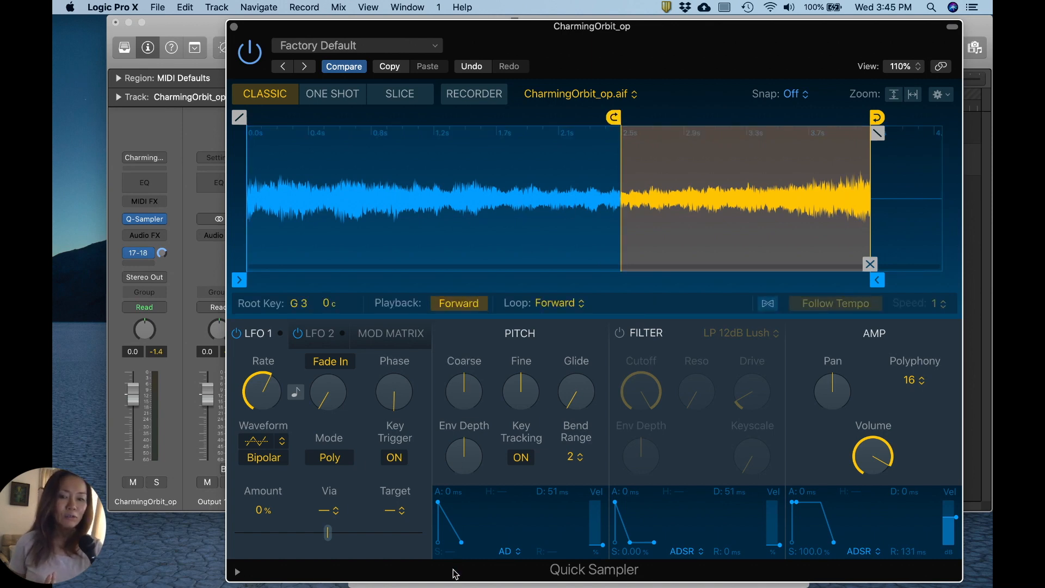
Audition the loop with a few Musical Typing notes, and add a short crossfade at the loop end.
{"action": "key", "text": "super+k"}
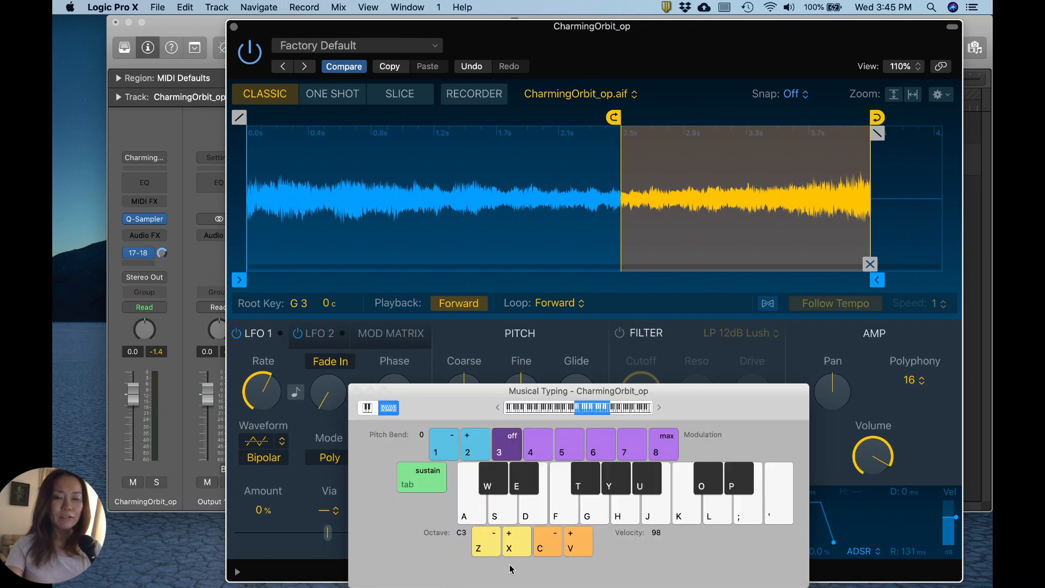
{"action": "key", "text": "a"}
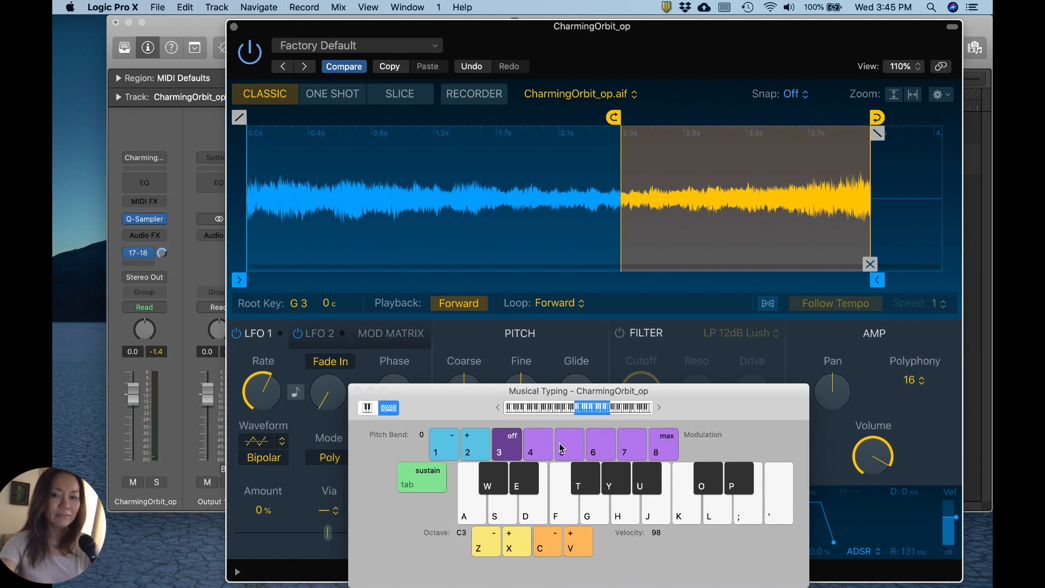
{"action": "key", "text": "g"}
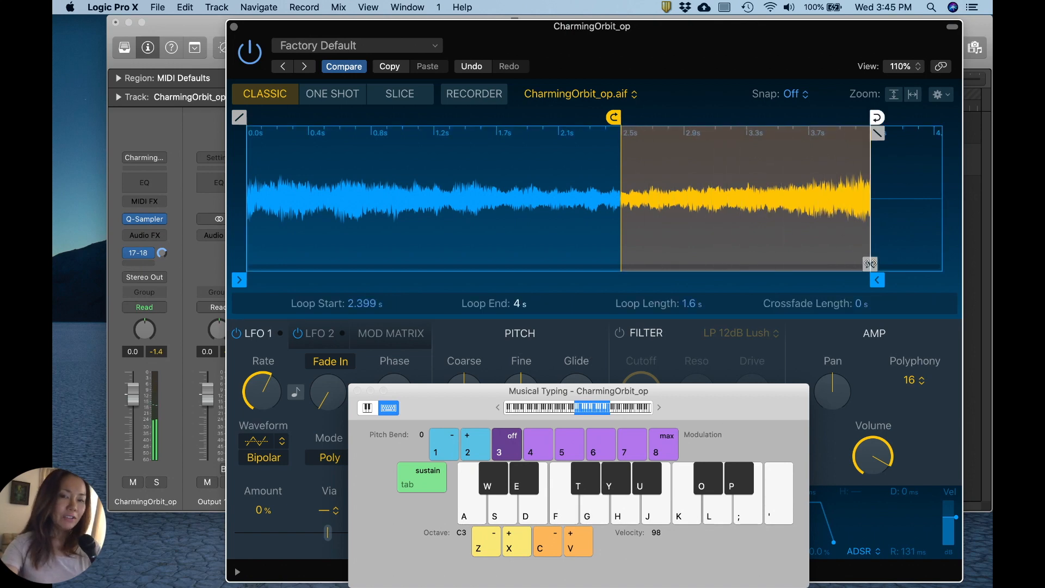
{"action": "key", "text": "super+k"}
{"action": "left_click_drag", "start_coordinate": [870, 264], "coordinate": [838, 262]}
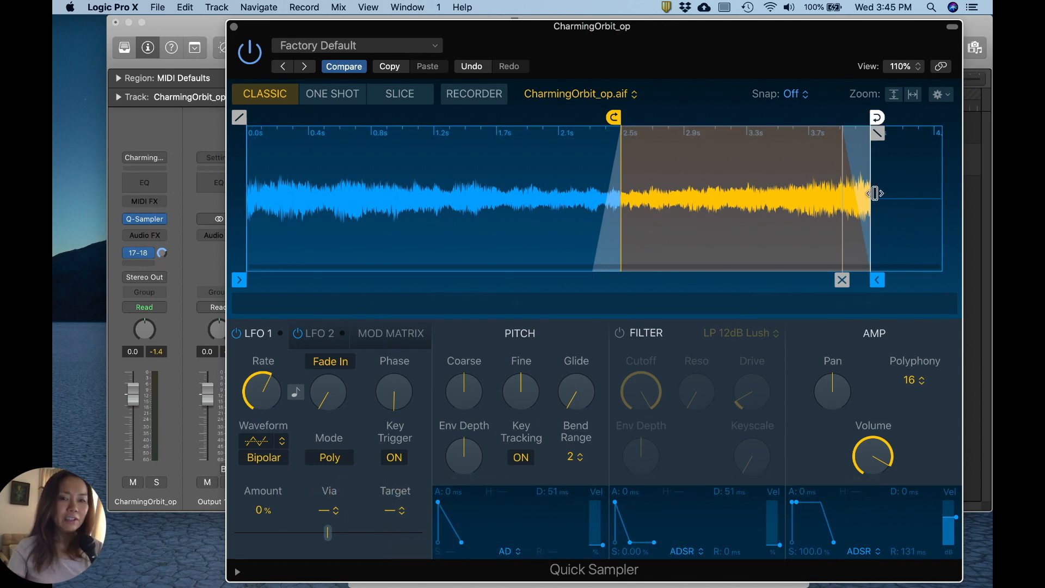
Try the Reverse and Alternate loop modes on the sample, and return the loop to Forward.
{"action": "left_click", "coordinate": [580, 304]}
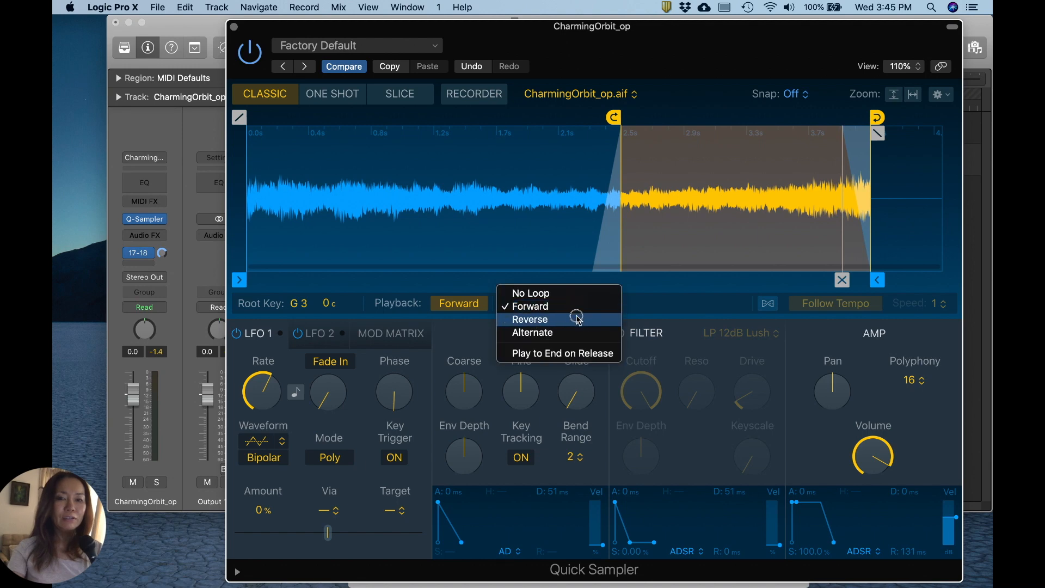
{"action": "left_click", "coordinate": [558, 320]}
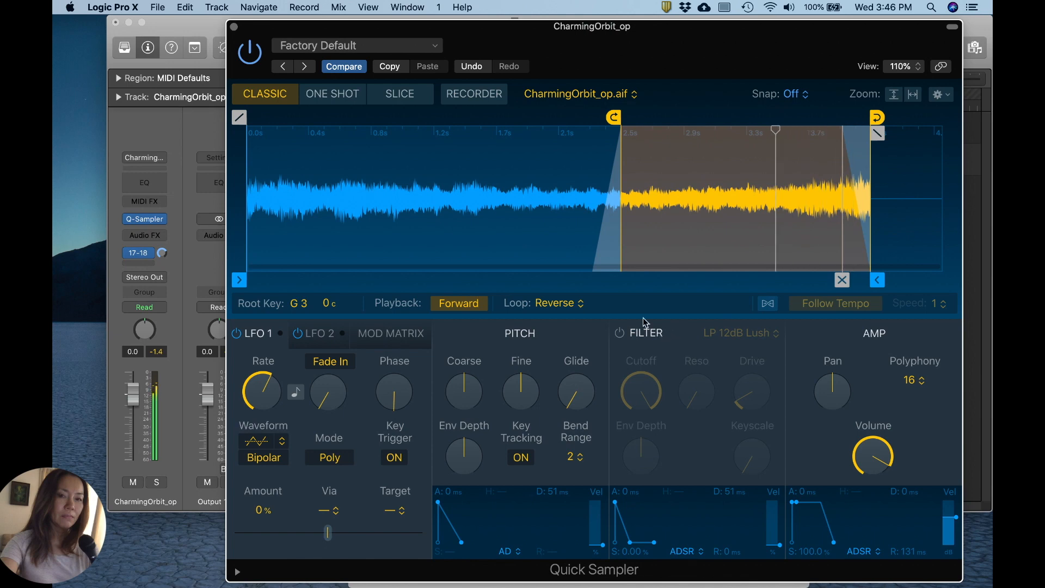
{"action": "left_click", "coordinate": [578, 304]}
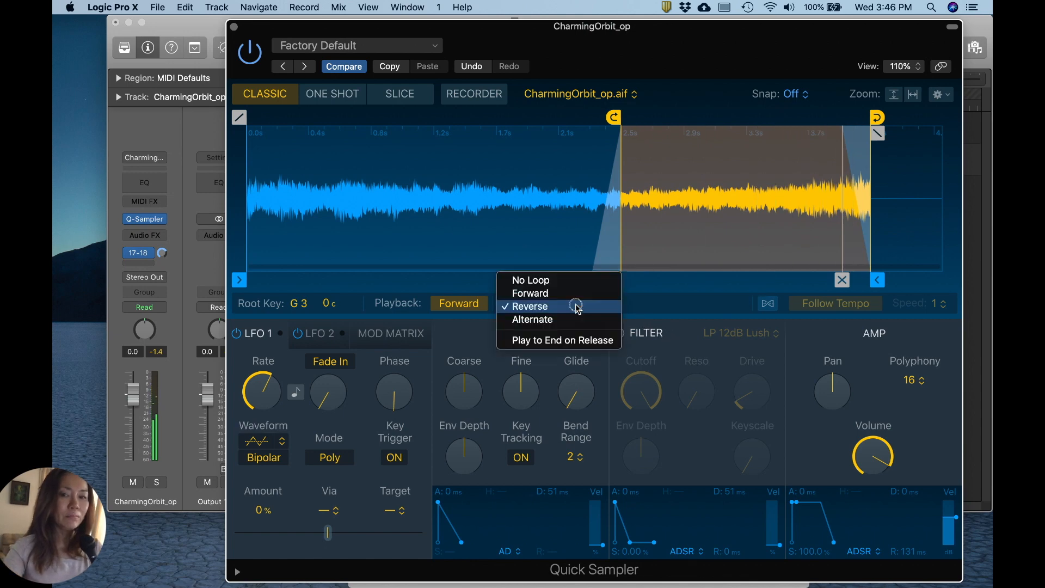
{"action": "left_click", "coordinate": [575, 319]}
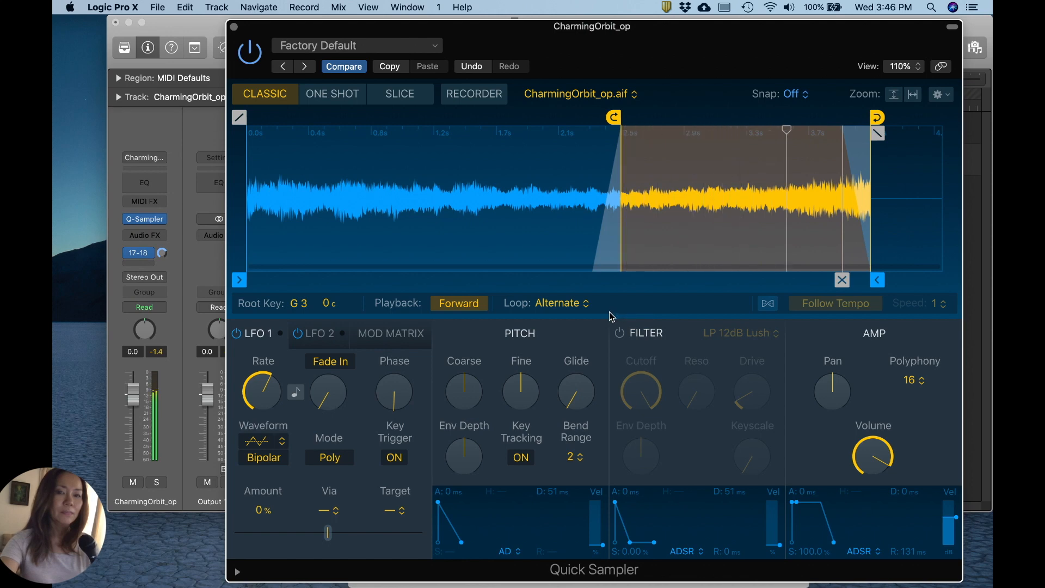
{"action": "left_click", "coordinate": [587, 303]}
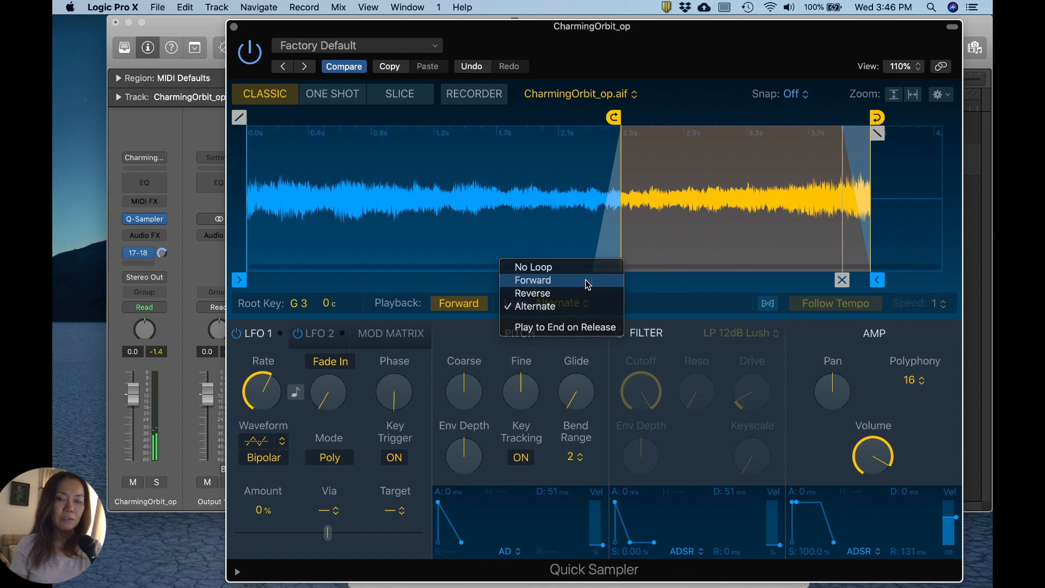
{"action": "left_click", "coordinate": [584, 280]}
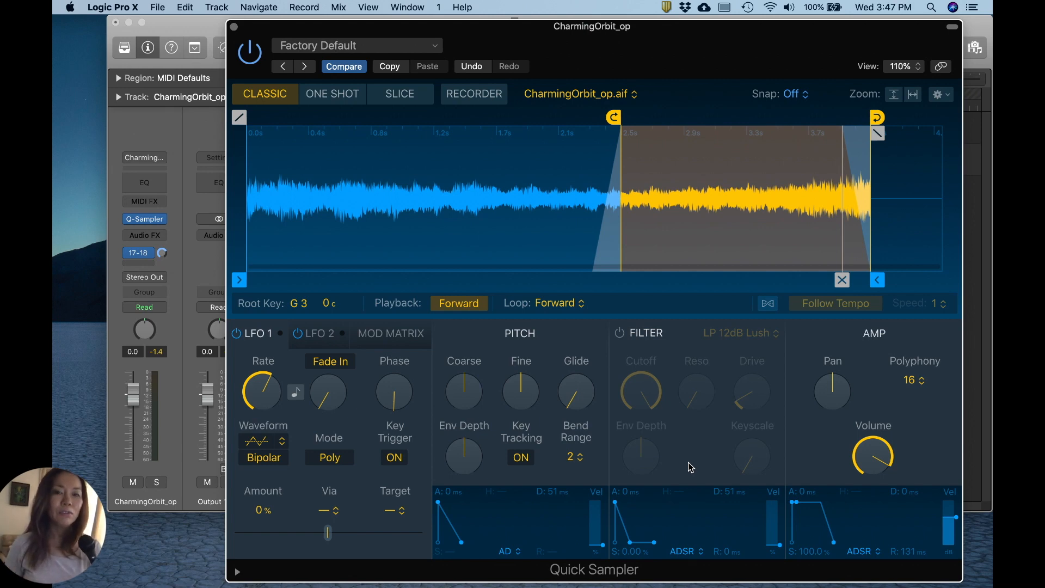
Play a range of low and high notes with Musical Typing to compare the sample's playback speed across pitches.
{"action": "key", "text": "super+k"}
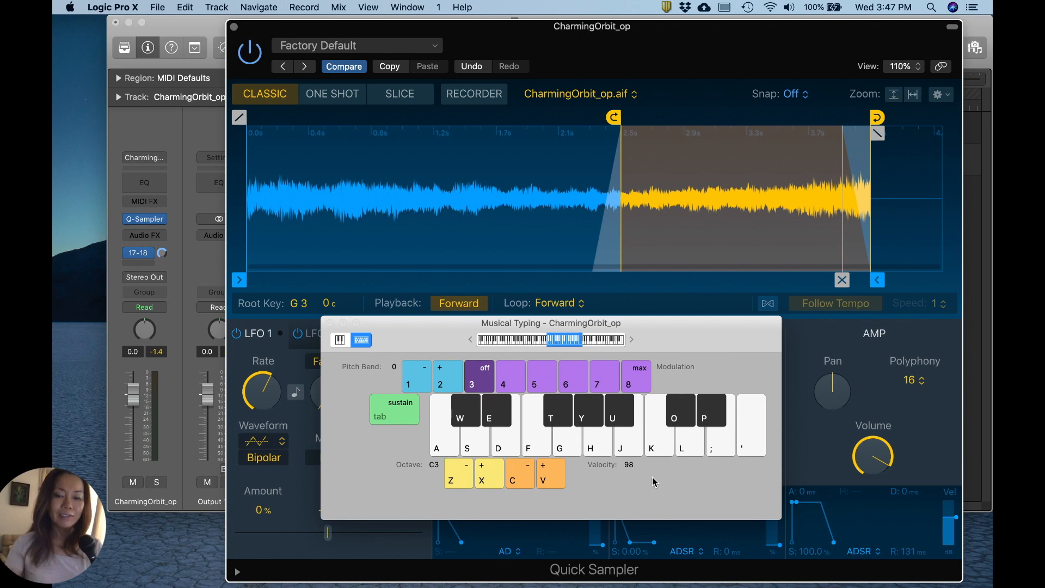
{"action": "key", "text": "g"}
{"action": "key", "text": "h"}
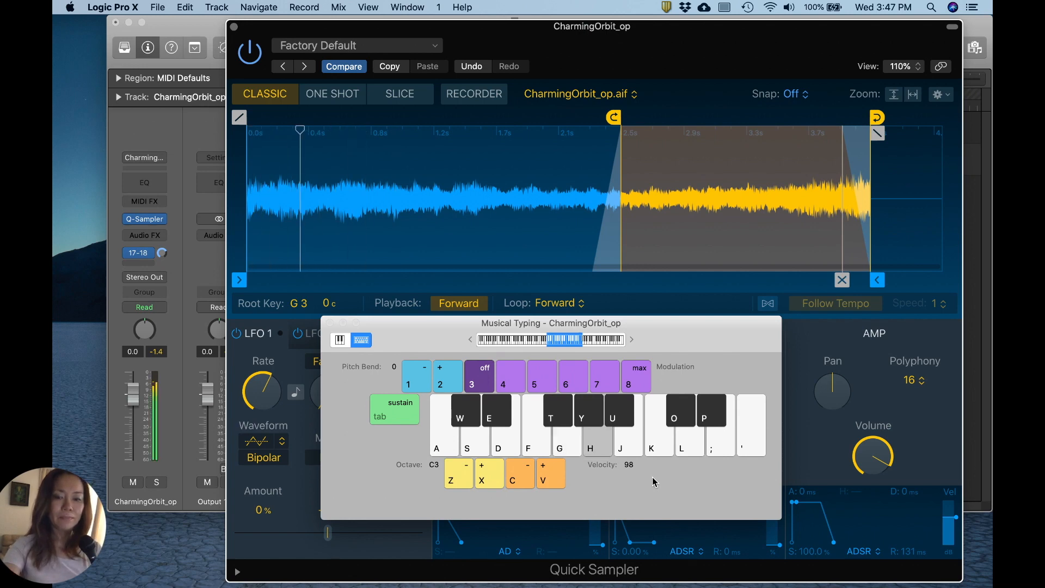
{"action": "key", "text": "j"}
{"action": "key", "text": "k"}
{"action": "key", "text": "l"}
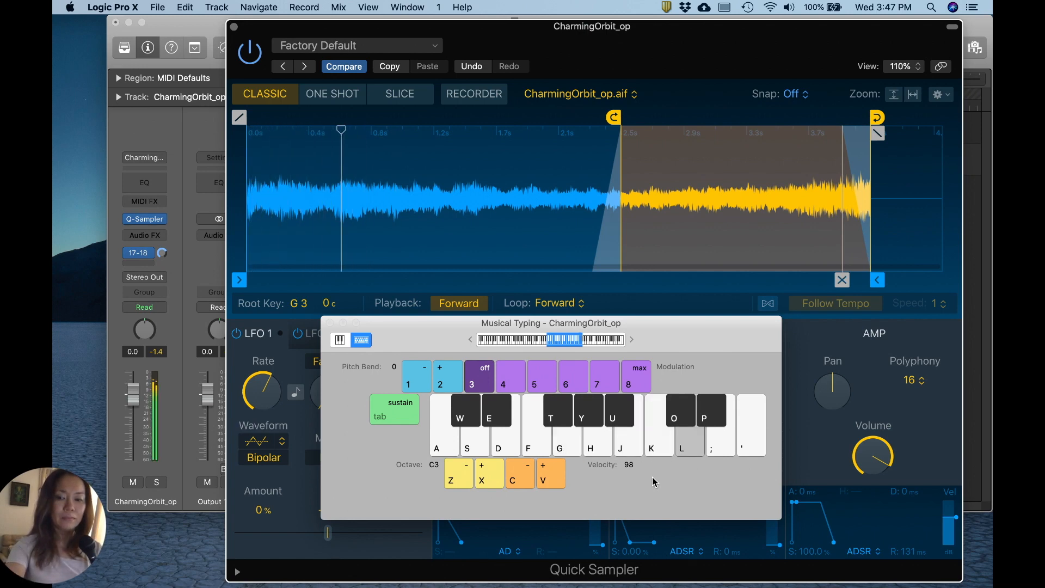
{"action": "key", "text": "a"}
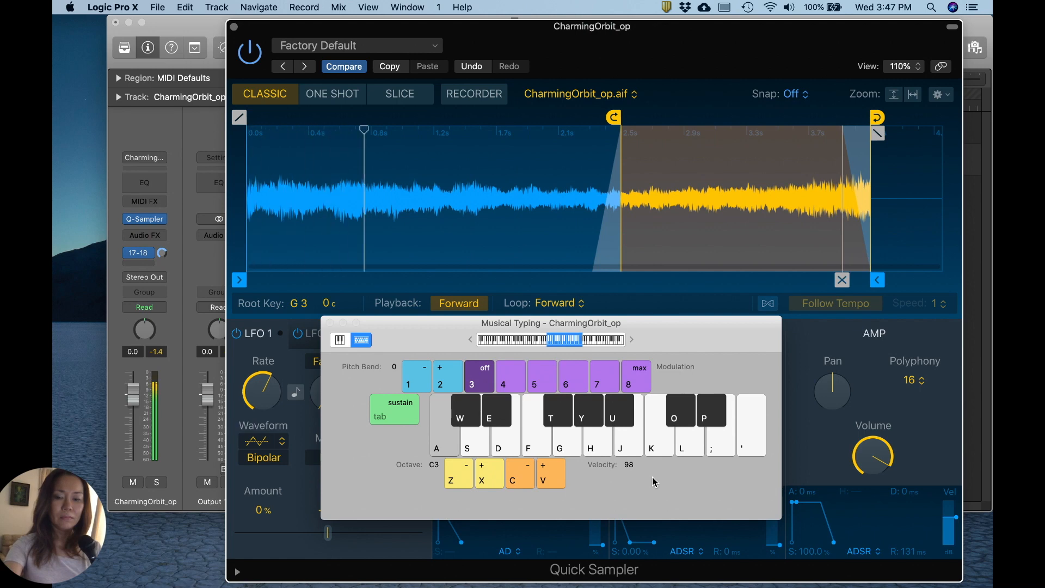
{"action": "key", "text": "l"}
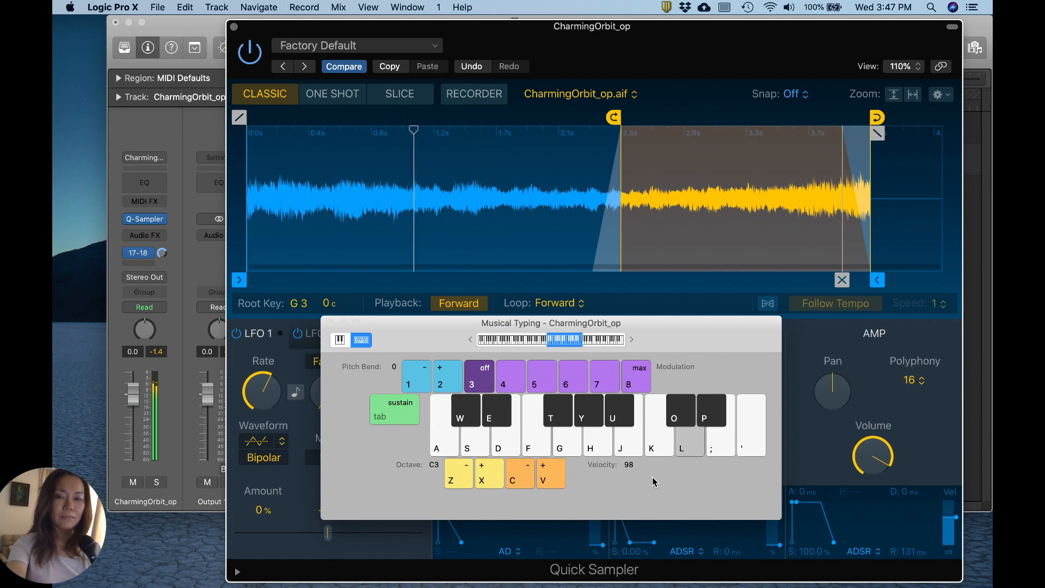
{"action": "key", "text": "a"}
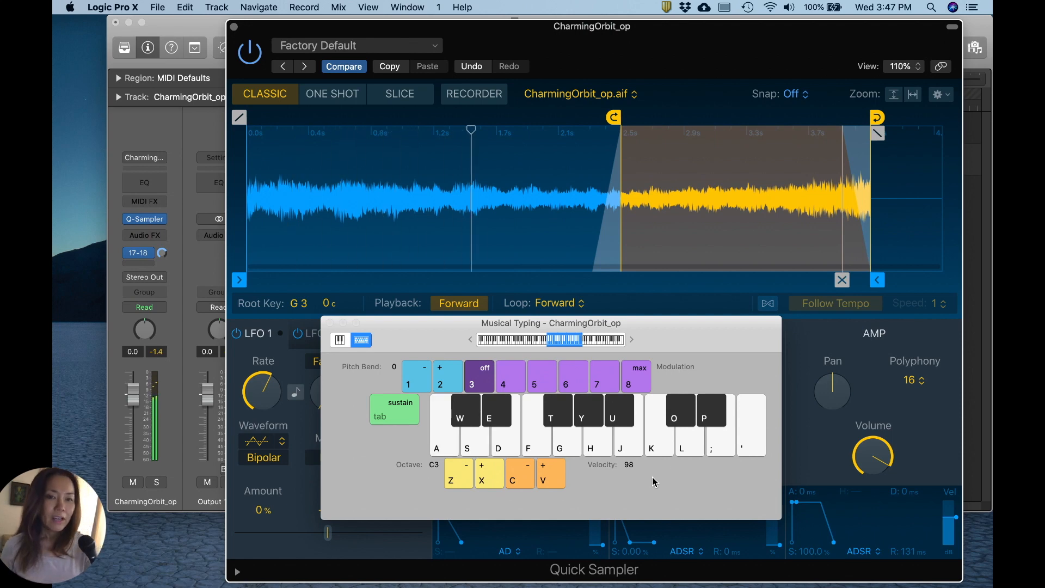
{"action": "key", "text": "super+k"}
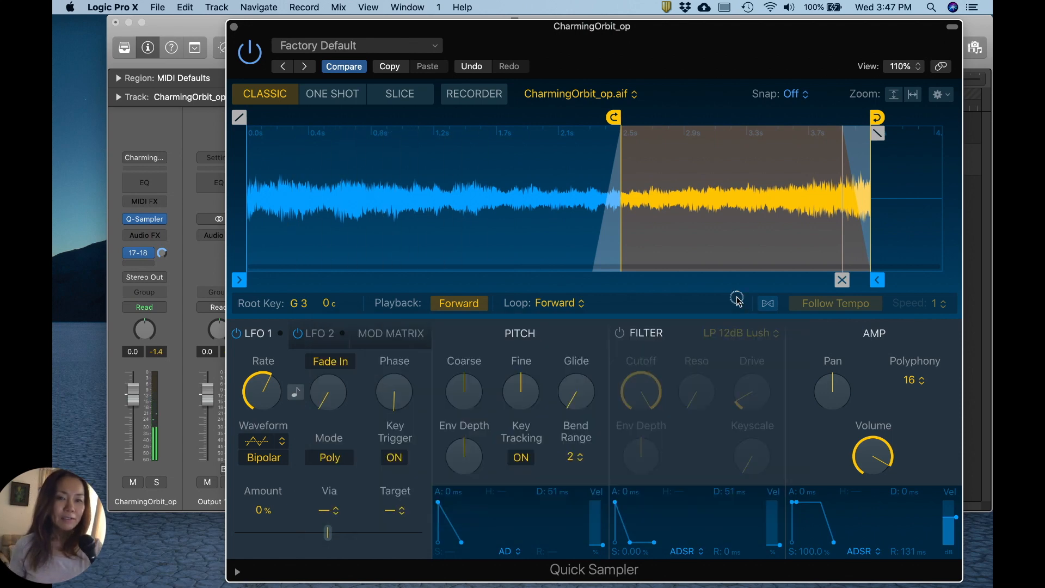
Enable Flex with Follow Tempo at speed 1, and audition notes of different pitches with Musical Typing.
{"action": "left_click", "coordinate": [767, 304]}
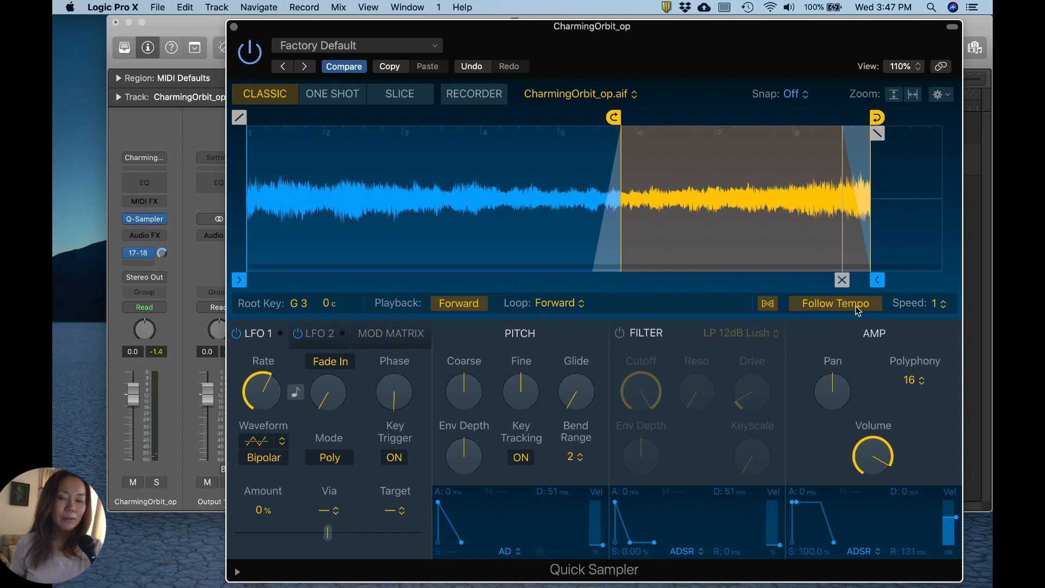
{"action": "mouse_move", "coordinate": [466, 450]}
{"action": "key", "text": "super+k"}
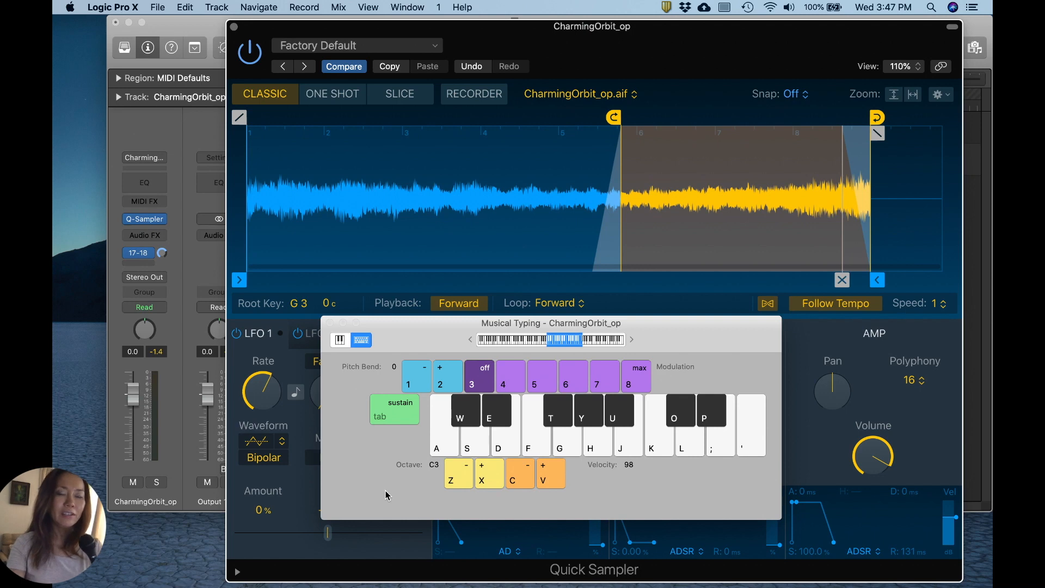
{"action": "key", "text": "g"}
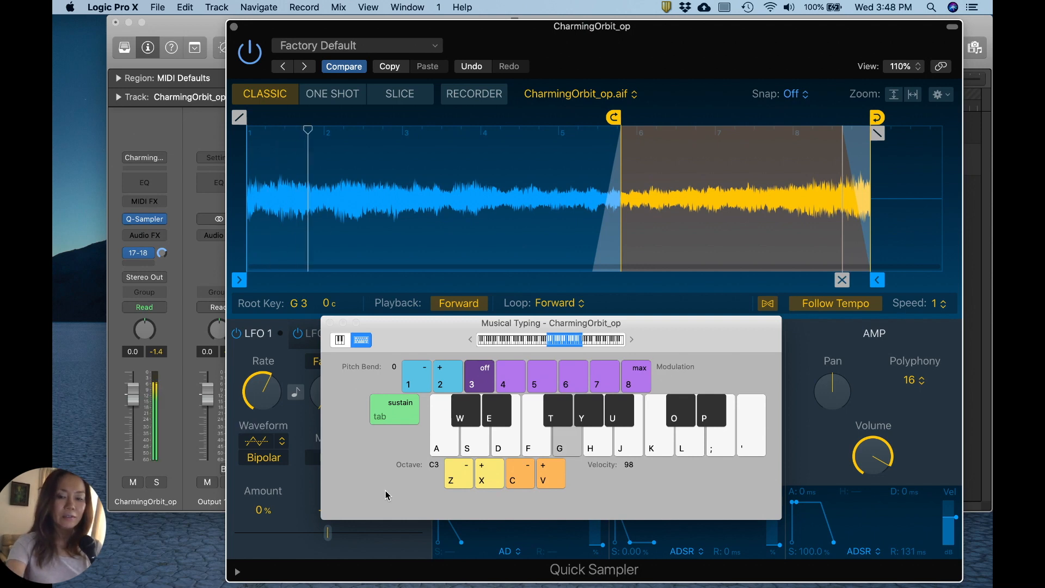
{"action": "key", "text": "k"}
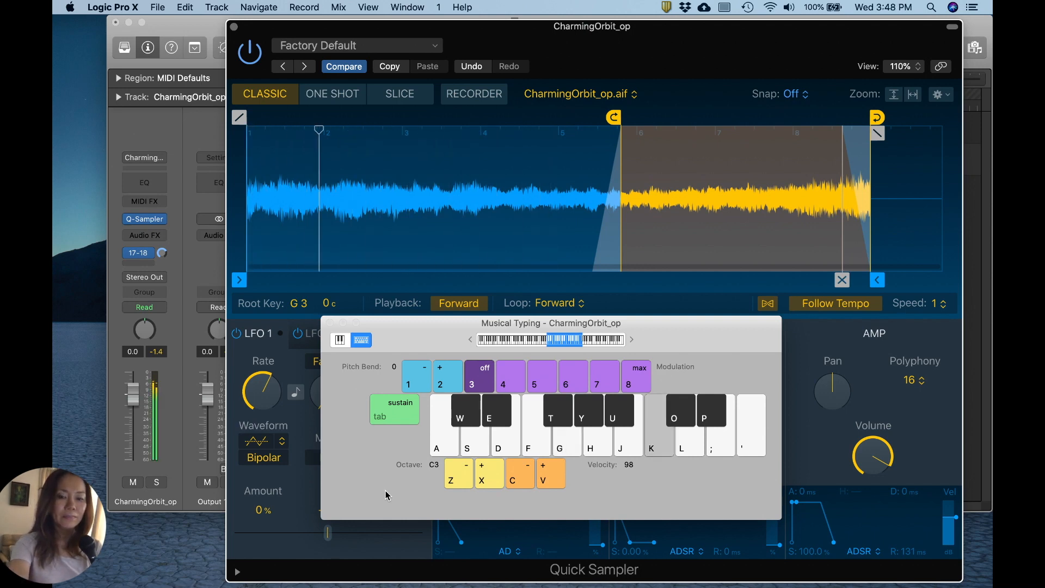
{"action": "key", "text": "a"}
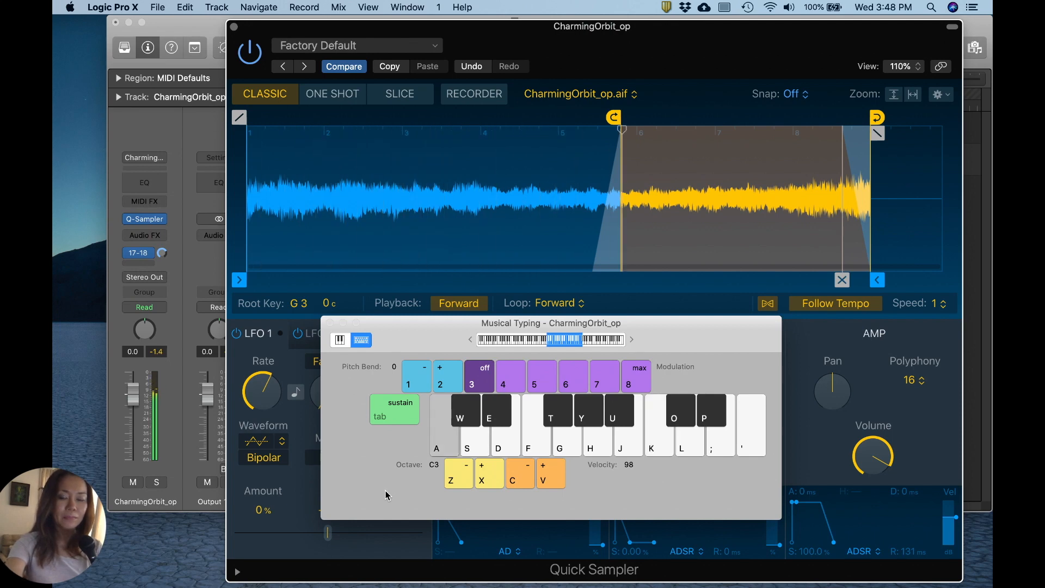
{"action": "left_click", "coordinate": [330, 323]}
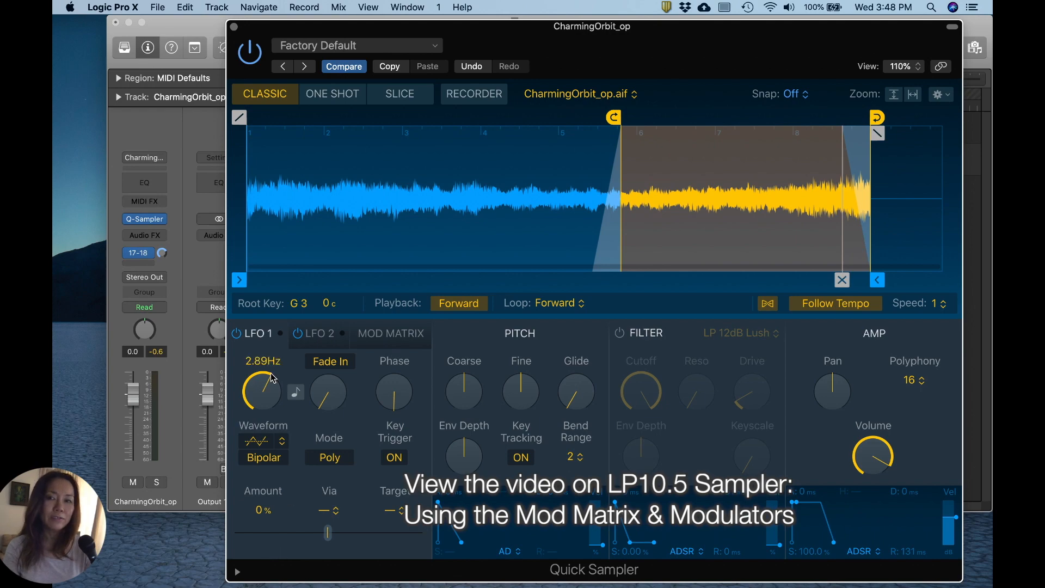
Close Quick Sampler and create a new Quick Sampler (Optimized) track from the CharmingOrbit_op audio region.
{"action": "left_click", "coordinate": [234, 27]}
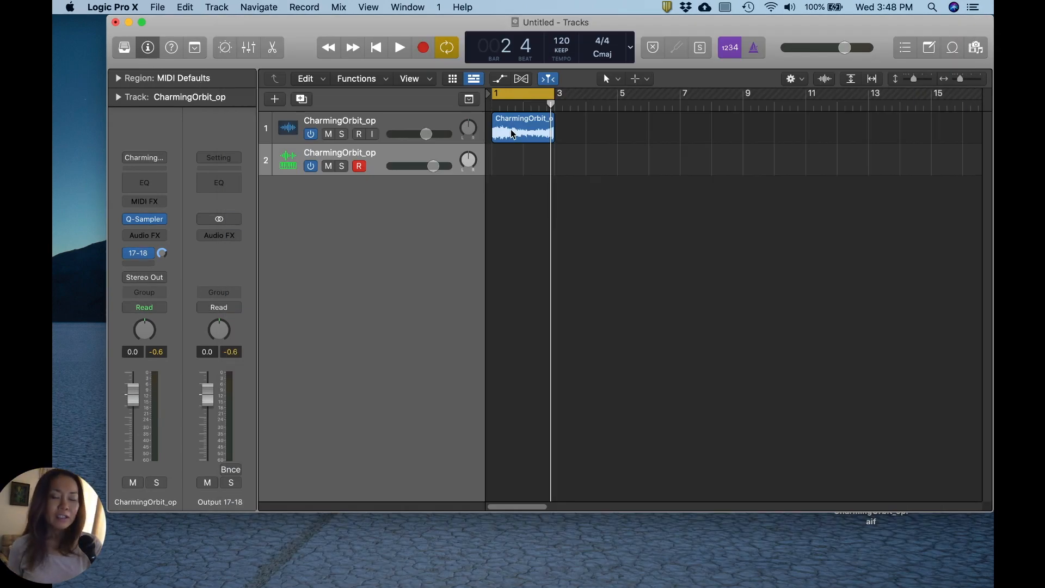
{"action": "left_click_drag", "start_coordinate": [512, 132], "coordinate": [436, 228]}
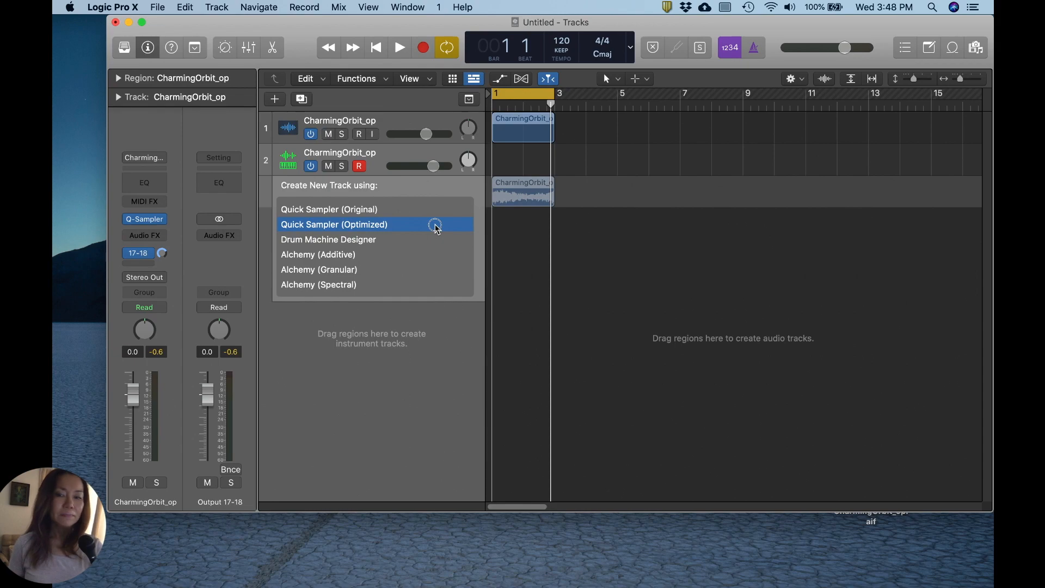
{"action": "left_click_drag", "start_coordinate": [437, 228], "coordinate": [434, 227]}
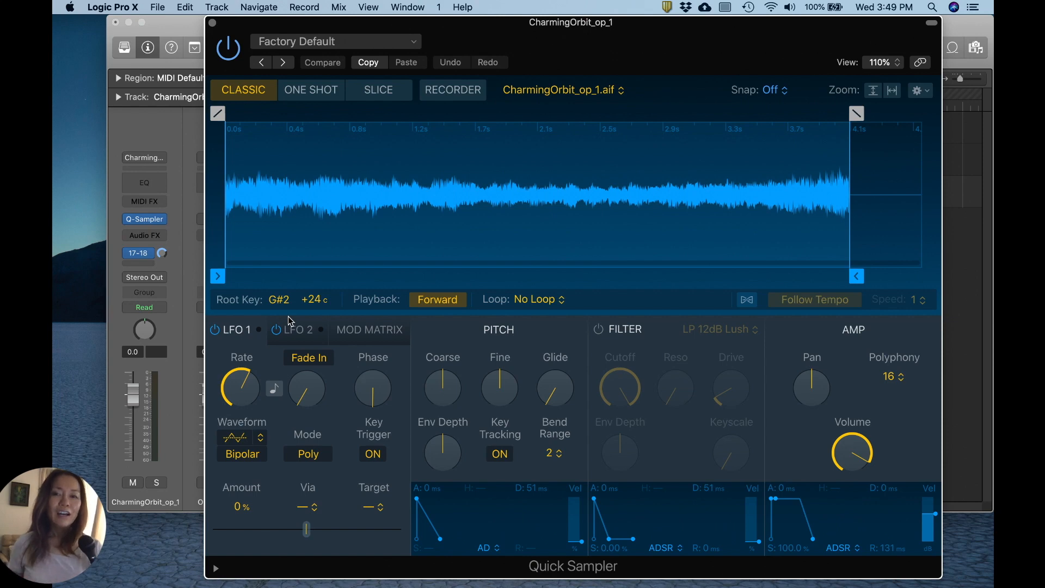
{"action": "left_click_drag", "start_coordinate": [279, 297], "coordinate": [278, 300]}
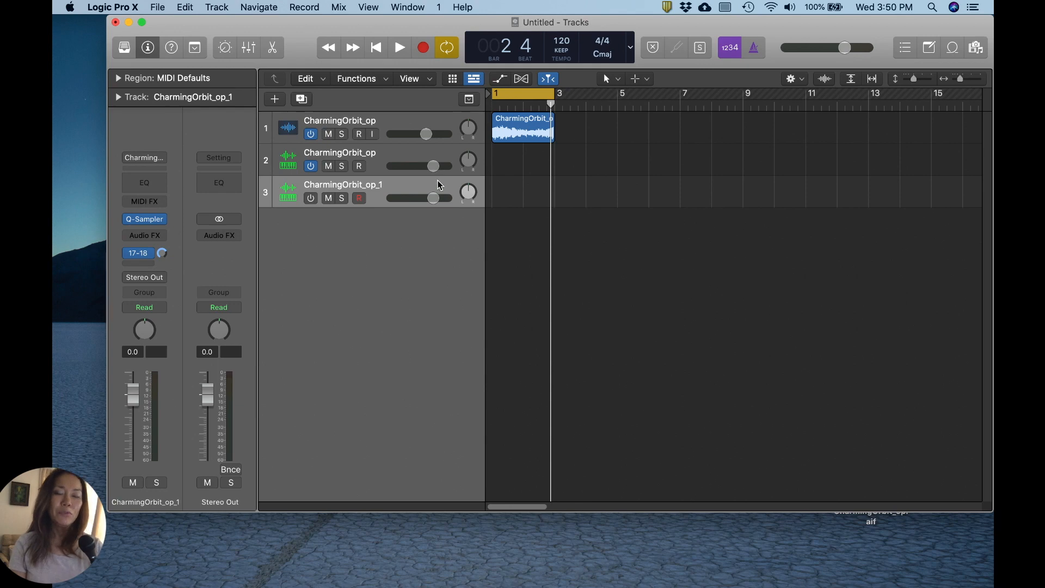
Show the Live Loops grid and start recording in the first cell of the CharmingOrbit_op_1 track.
{"action": "left_click", "coordinate": [452, 81]}
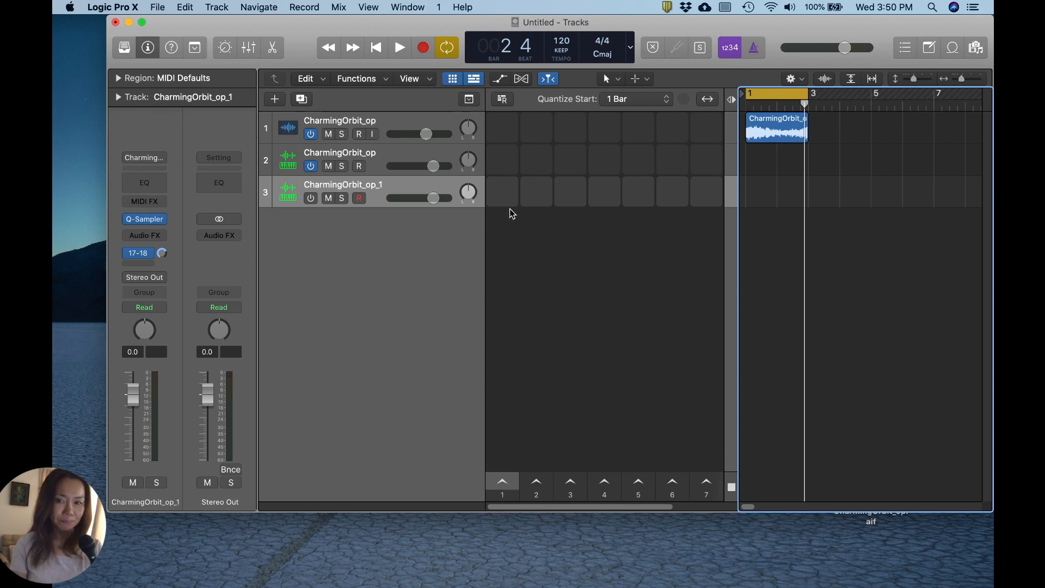
{"action": "mouse_move", "coordinate": [521, 189]}
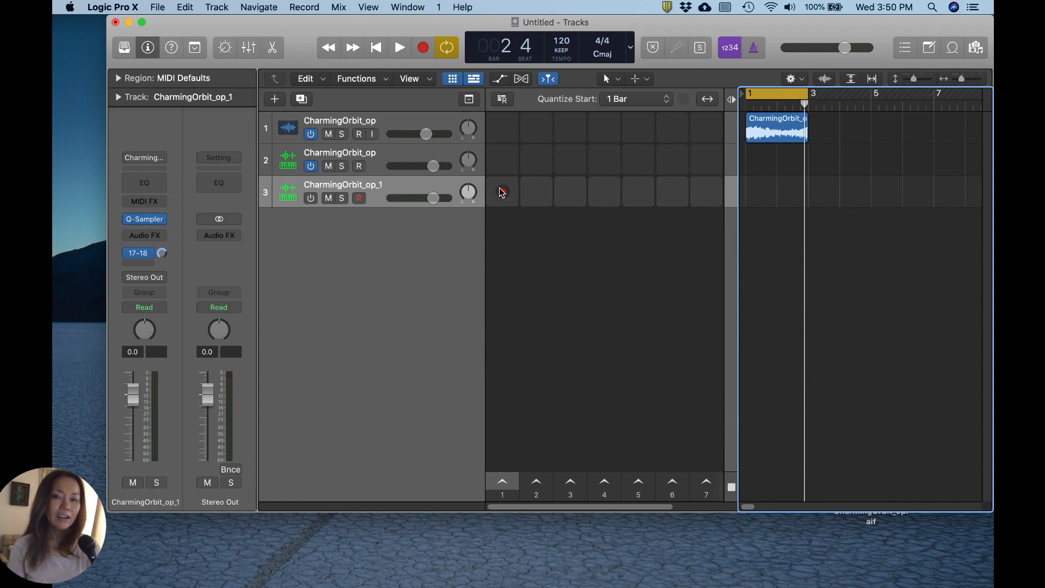
{"action": "left_click", "coordinate": [499, 188]}
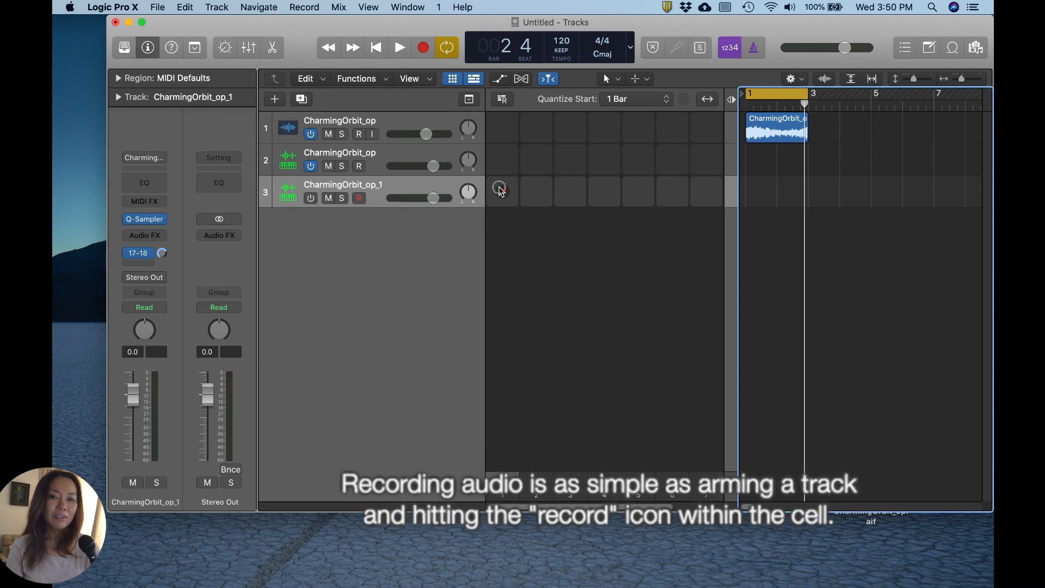
Create an empty MIDI cell in the first cell of the CharmingOrbit_op Quick Sampler track, with Musical Typing shown.
{"action": "right_click", "coordinate": [500, 190]}
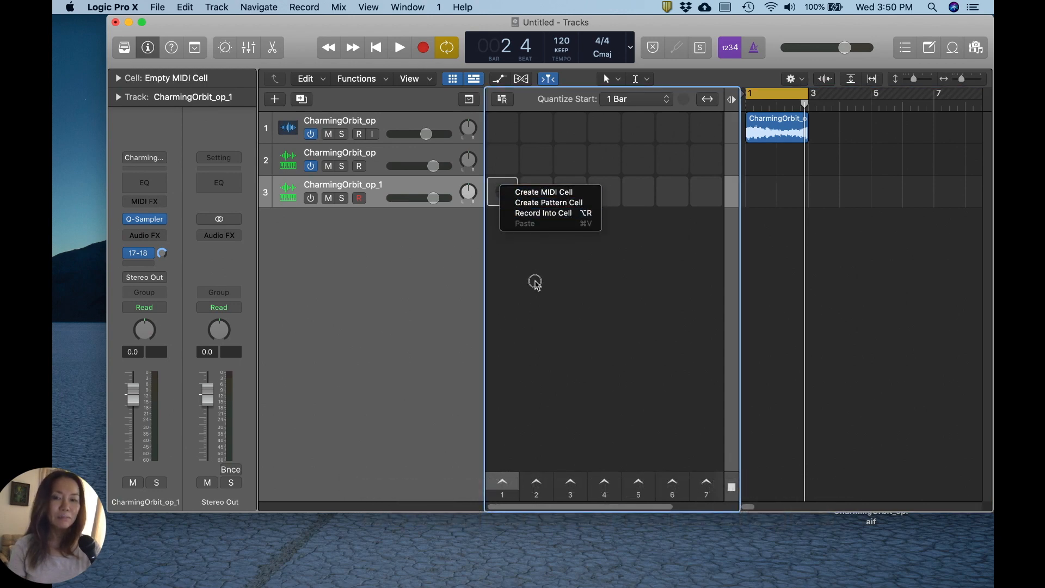
{"action": "left_click", "coordinate": [535, 282]}
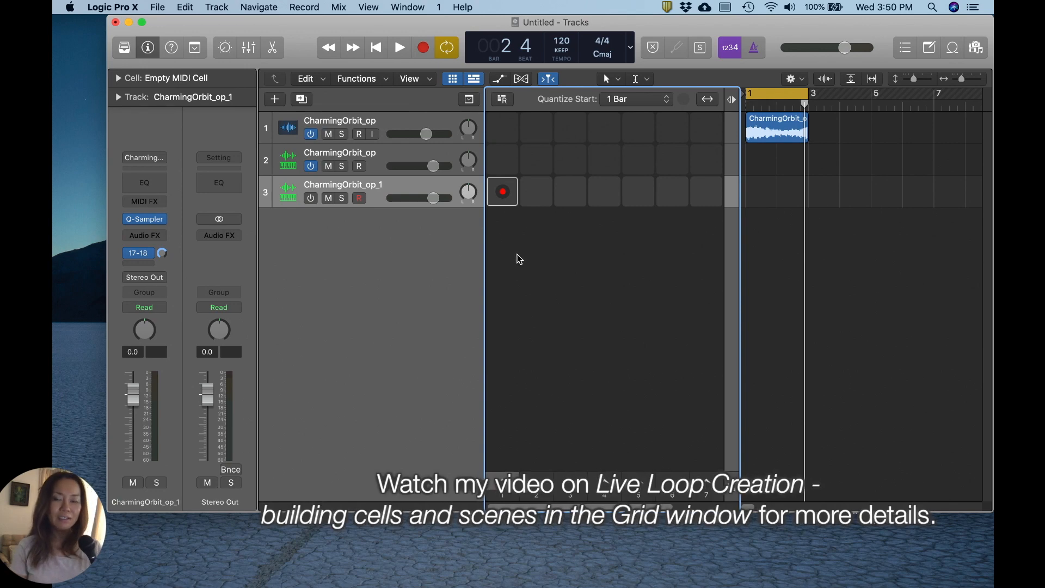
{"action": "left_click", "coordinate": [498, 157]}
{"action": "key", "text": "super+k"}
{"action": "right_click", "coordinate": [502, 159]}
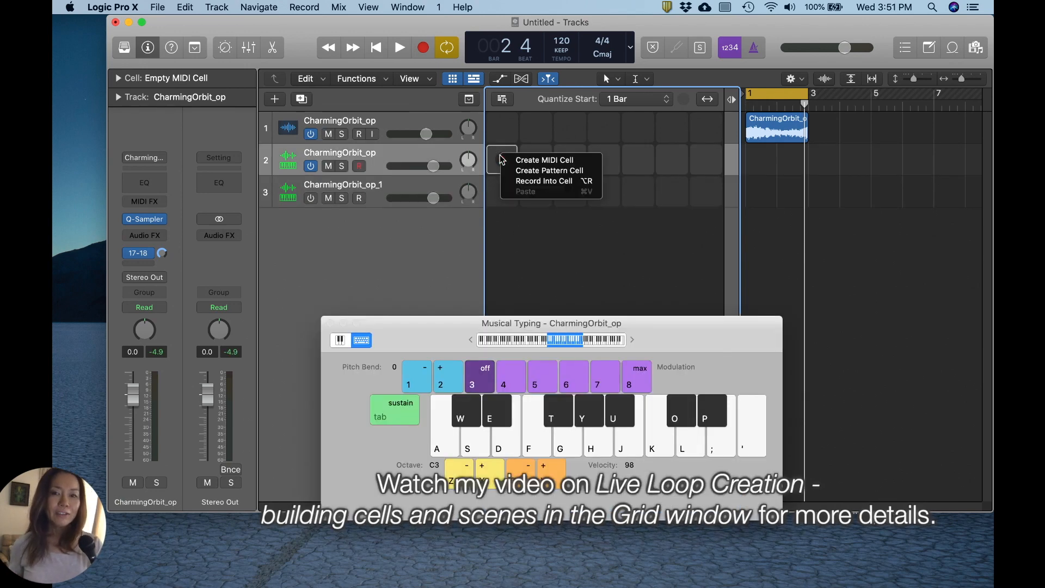
{"action": "left_click", "coordinate": [526, 161]}
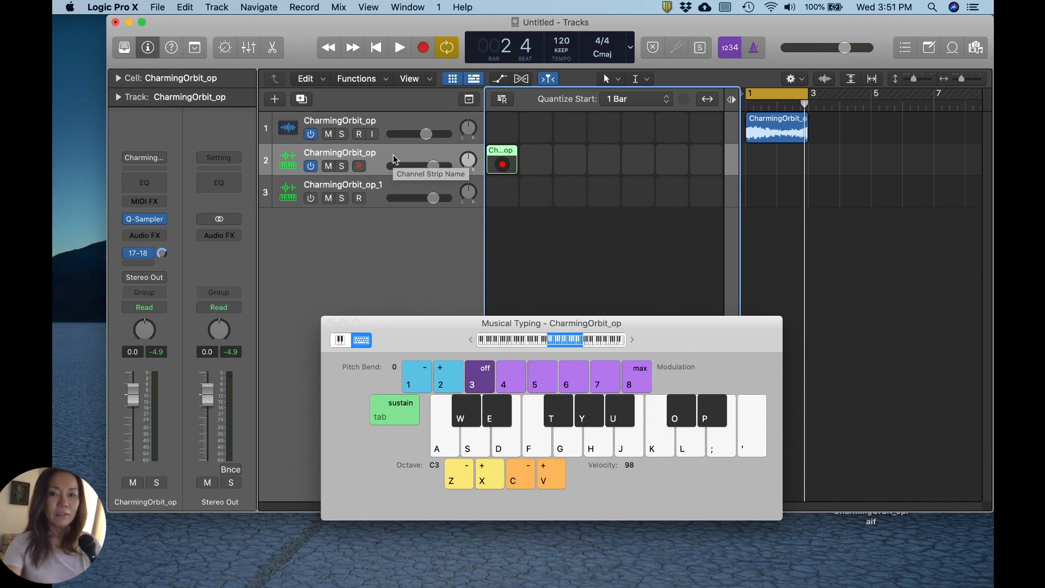
Switch off the CharmingOrbit_op audio track and arm the CharmingOrbit_op Quick Sampler track so its cell is ready for recording.
{"action": "right_click", "coordinate": [736, 56]}
{"action": "left_click", "coordinate": [726, 49]}
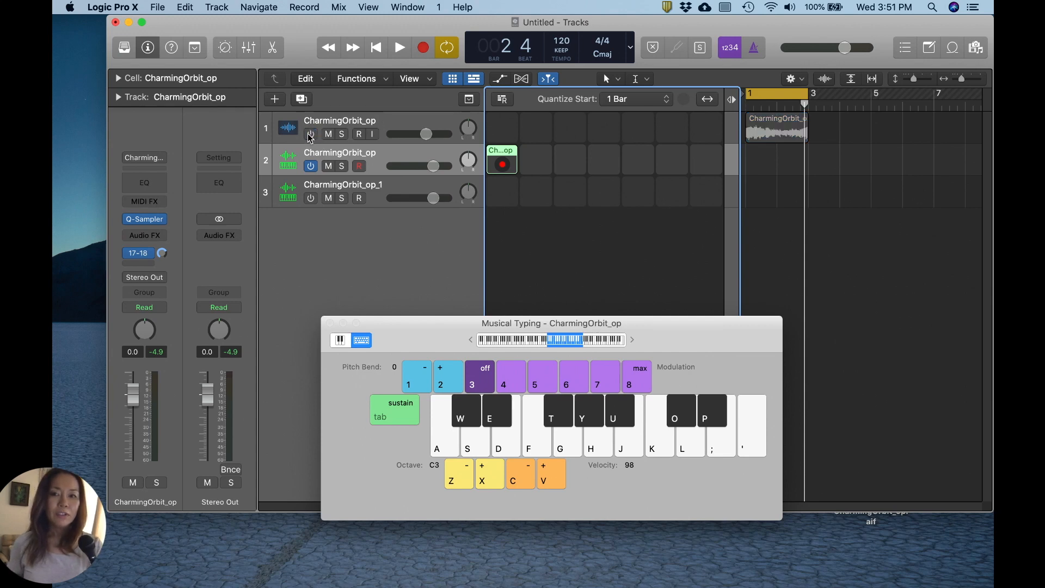
{"action": "left_click", "coordinate": [396, 123]}
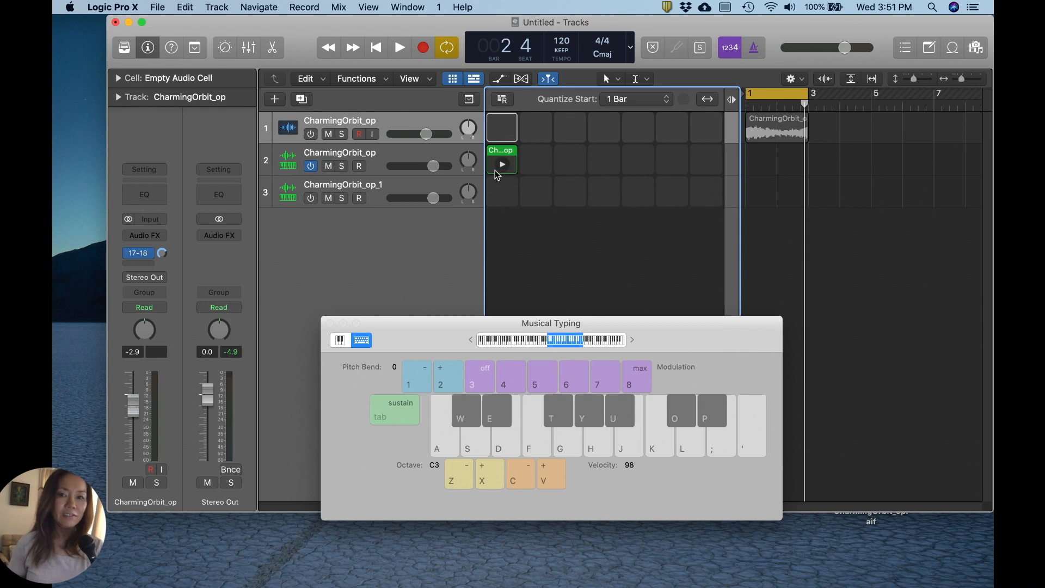
{"action": "mouse_move", "coordinate": [501, 170]}
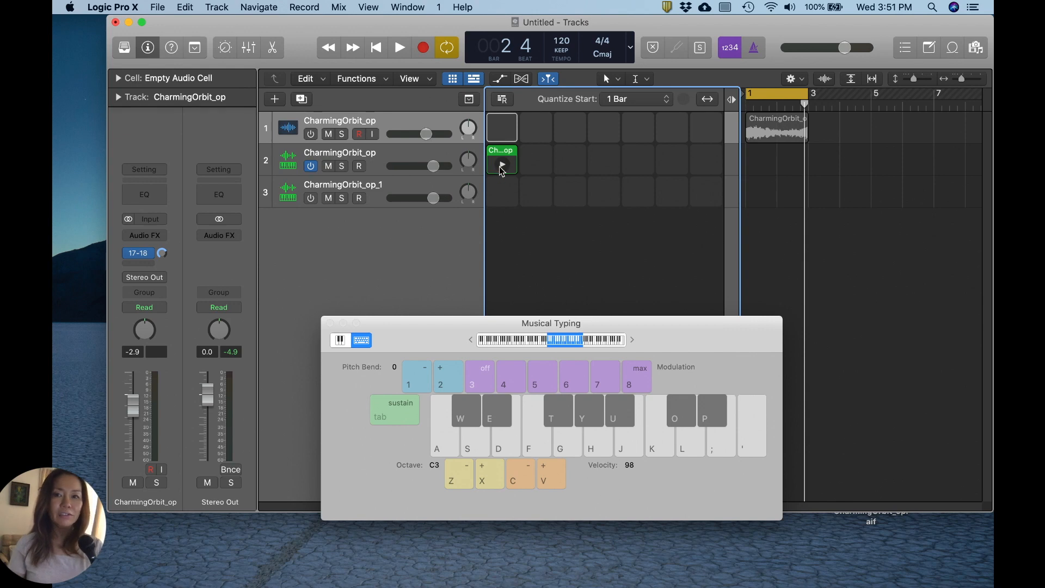
{"action": "left_click", "coordinate": [364, 165]}
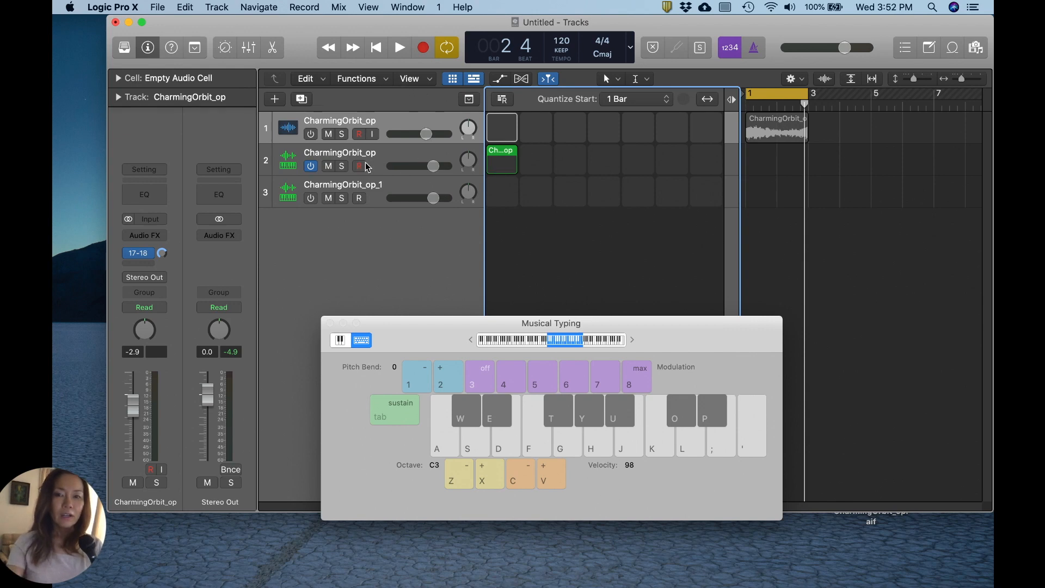
{"action": "left_click", "coordinate": [503, 165]}
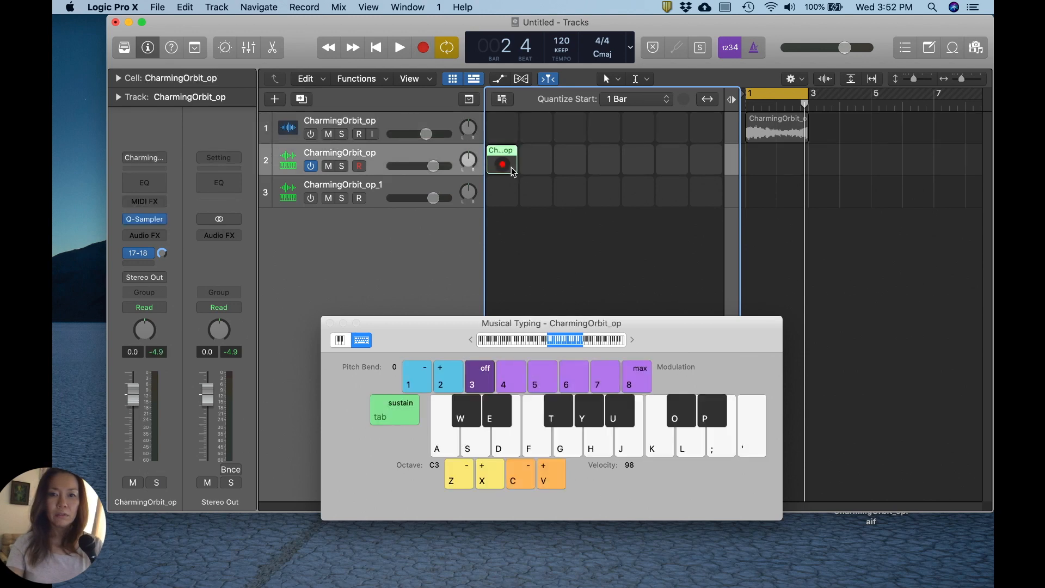
Record a short Musical Typing performance into the Quick Sampler track's first cell, then stop playback.
{"action": "left_click", "coordinate": [503, 166]}
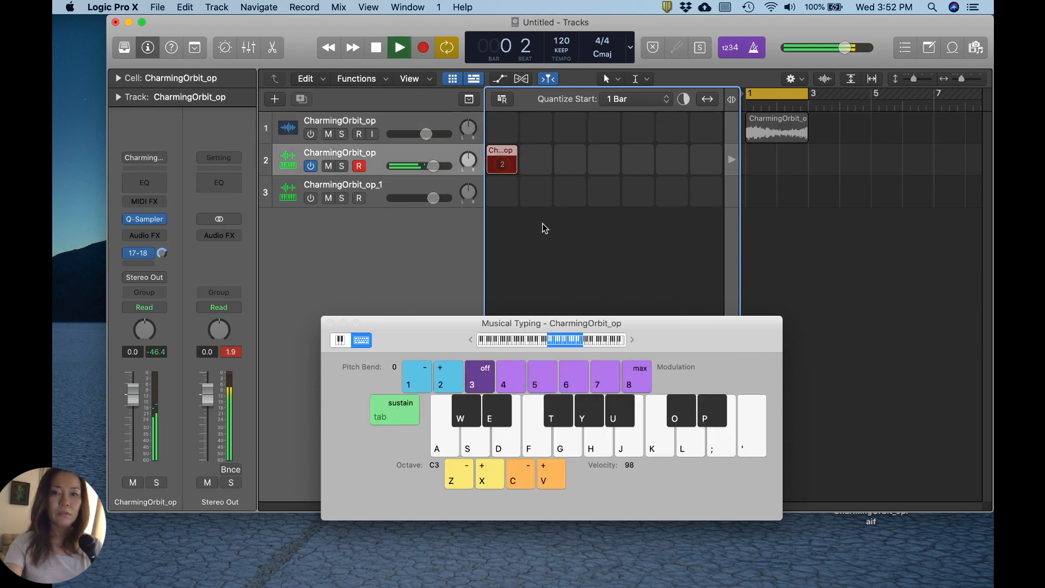
{"action": "key", "text": "g"}
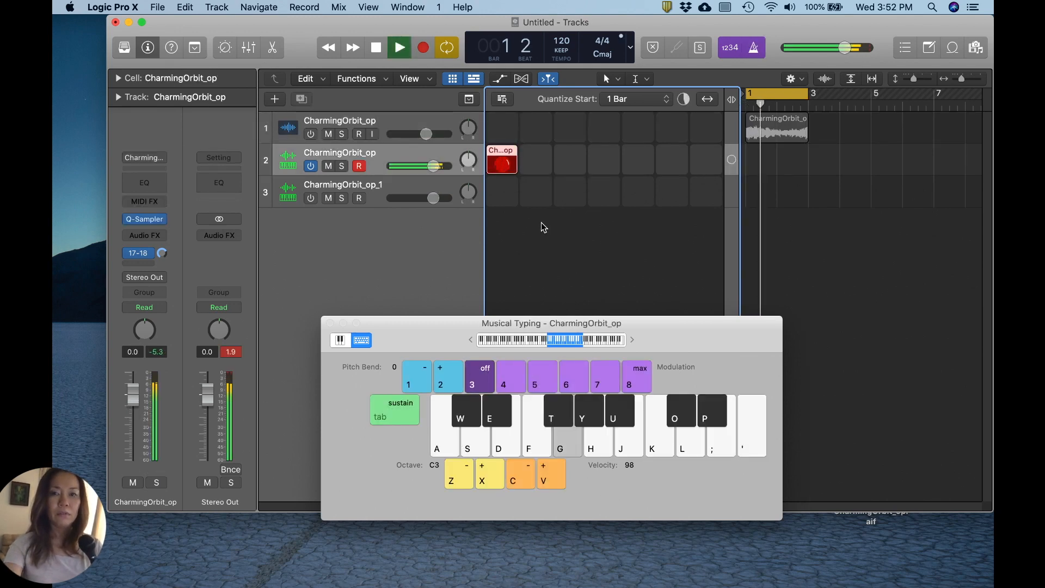
{"action": "key", "text": "a"}
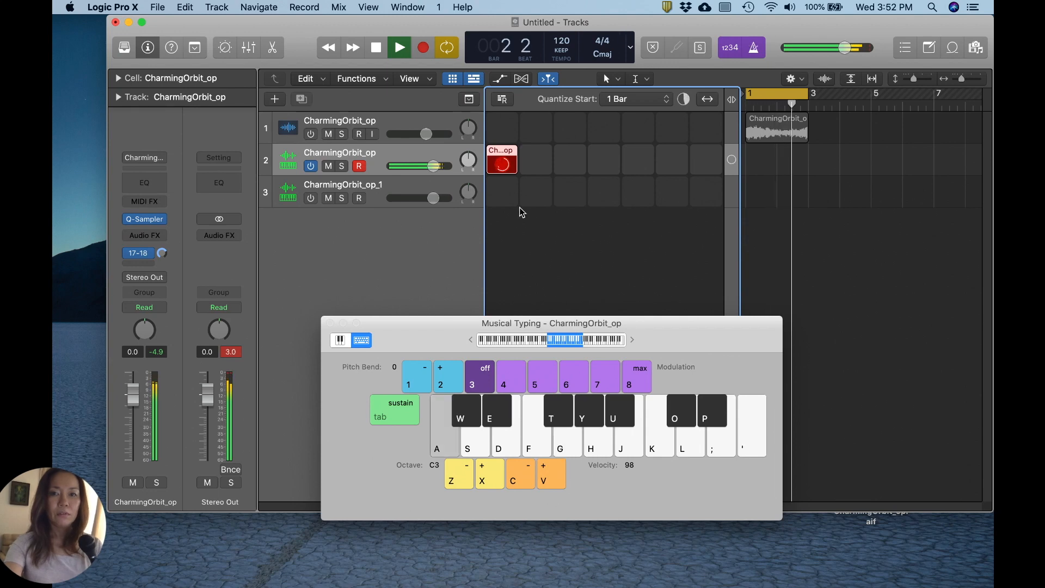
{"action": "key", "text": "space"}
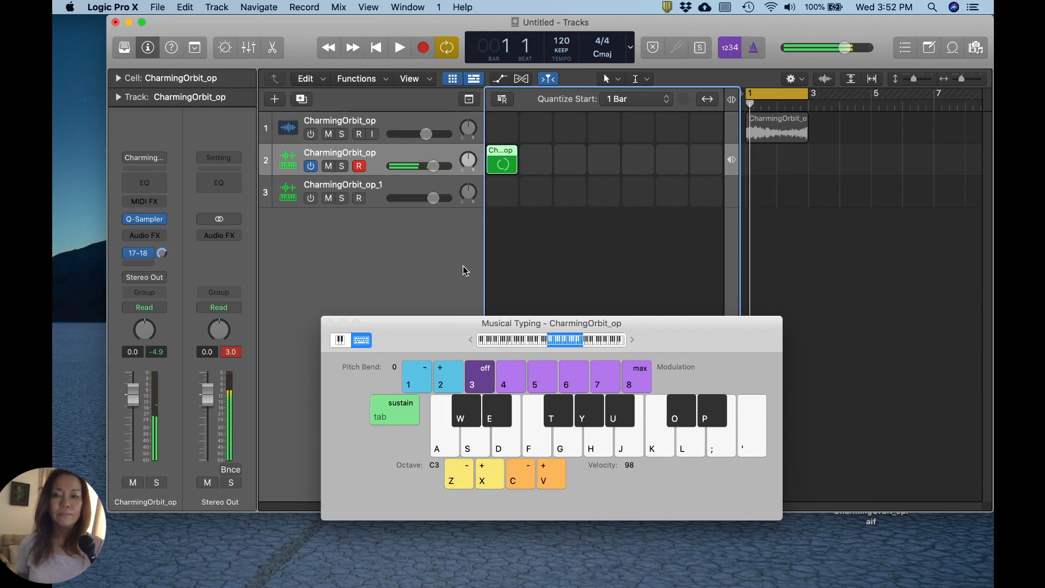
Close Musical Typing and play back the recorded cell with Cycle mode turned off.
{"action": "left_click", "coordinate": [330, 323]}
{"action": "left_click", "coordinate": [503, 158]}
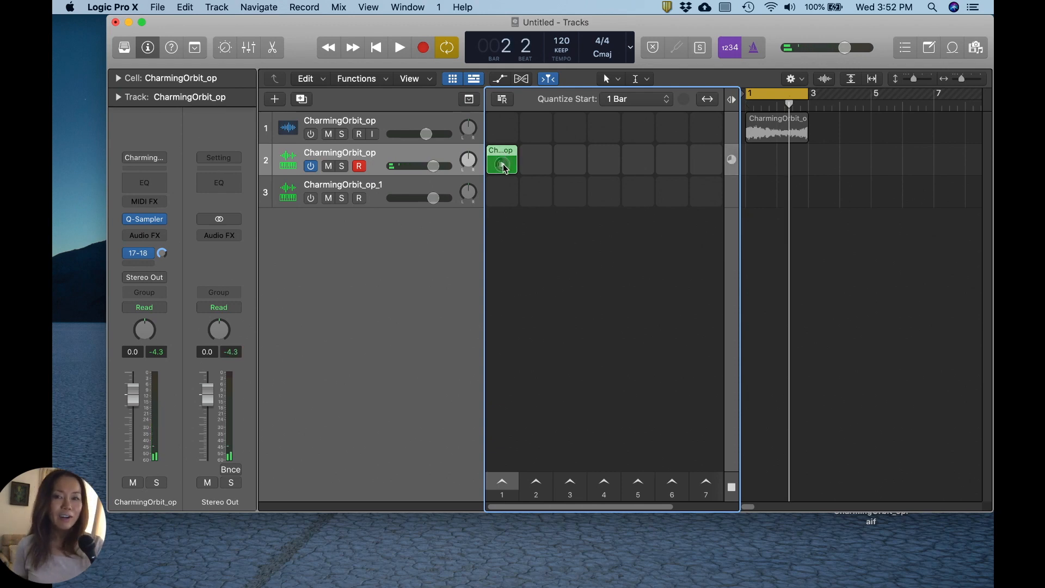
{"action": "left_click", "coordinate": [502, 165]}
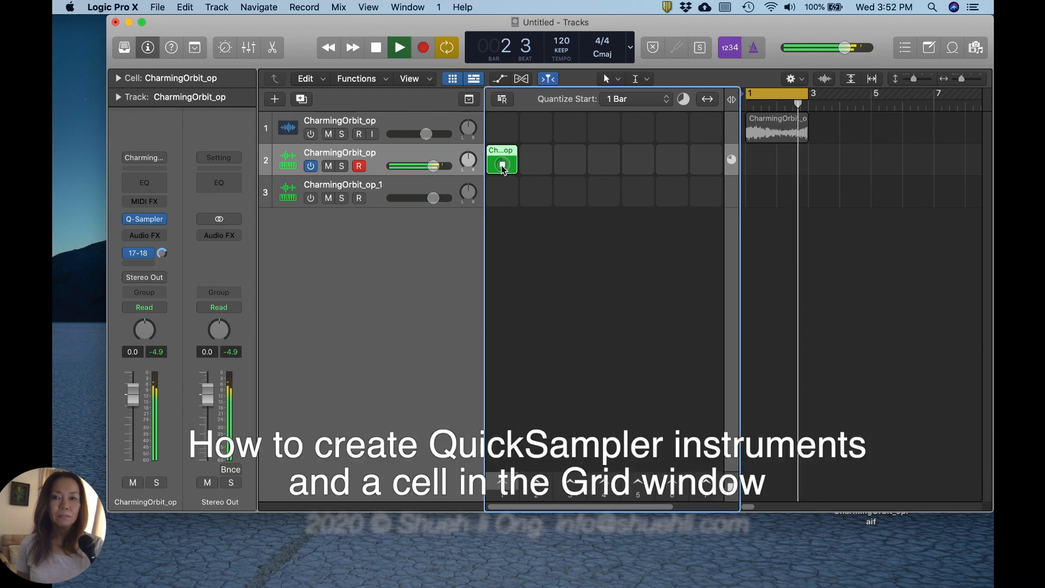
{"action": "left_click", "coordinate": [446, 48]}
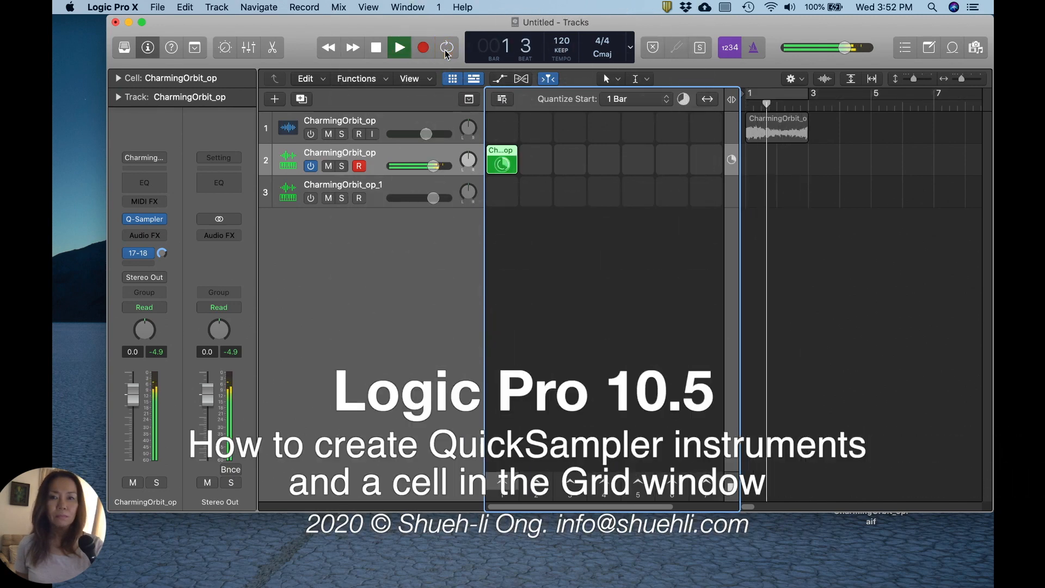